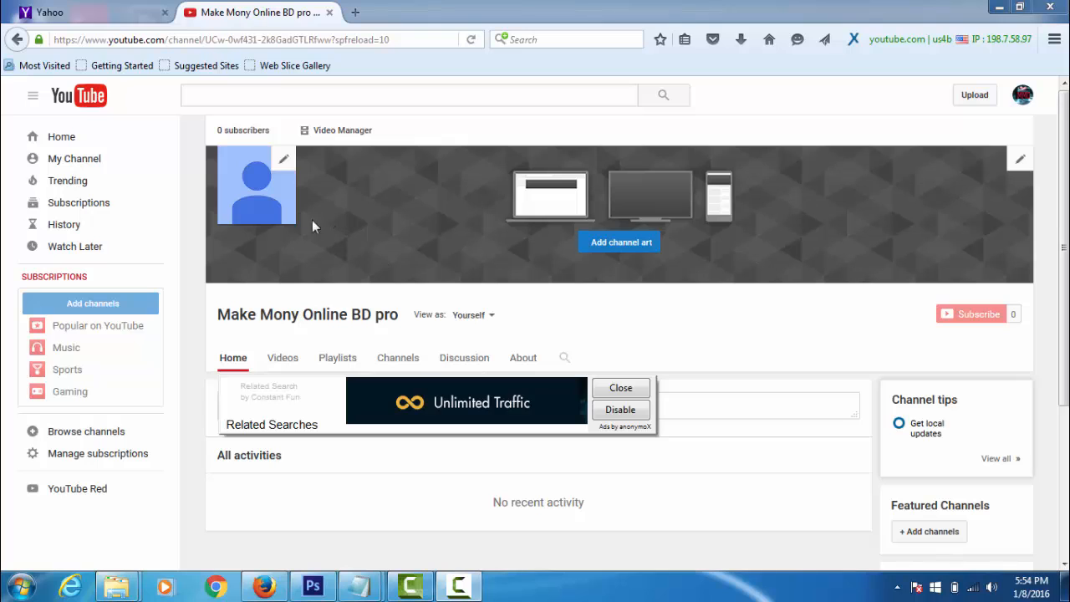
Start editing the channel icon, dismiss the ad banner and continue to the Google account's photo picker.
{"action": "left_click", "coordinate": [280, 164]}
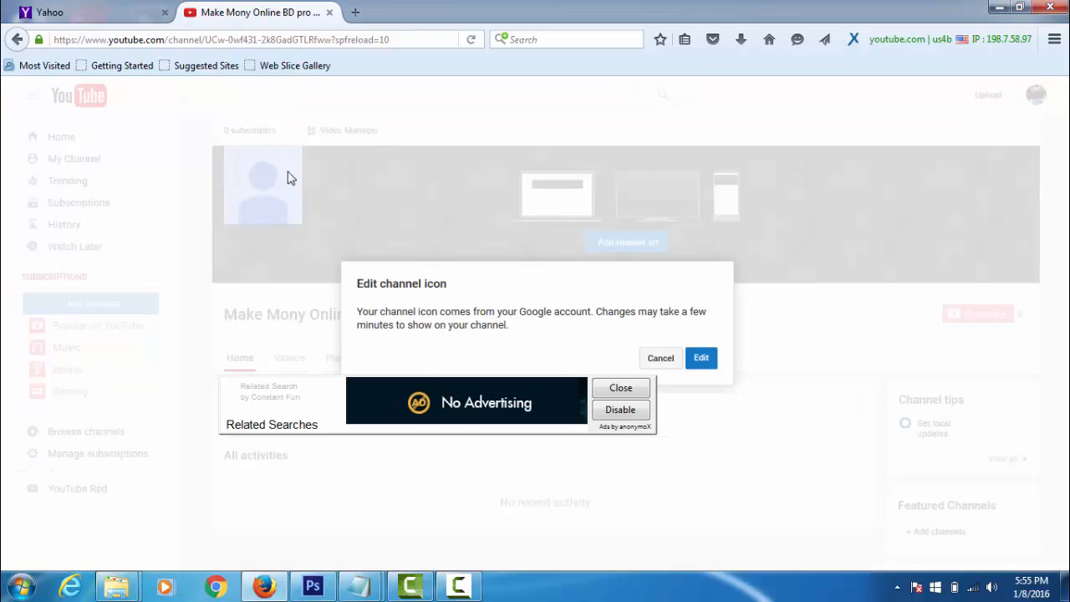
{"action": "left_click", "coordinate": [623, 388]}
{"action": "left_click", "coordinate": [700, 357]}
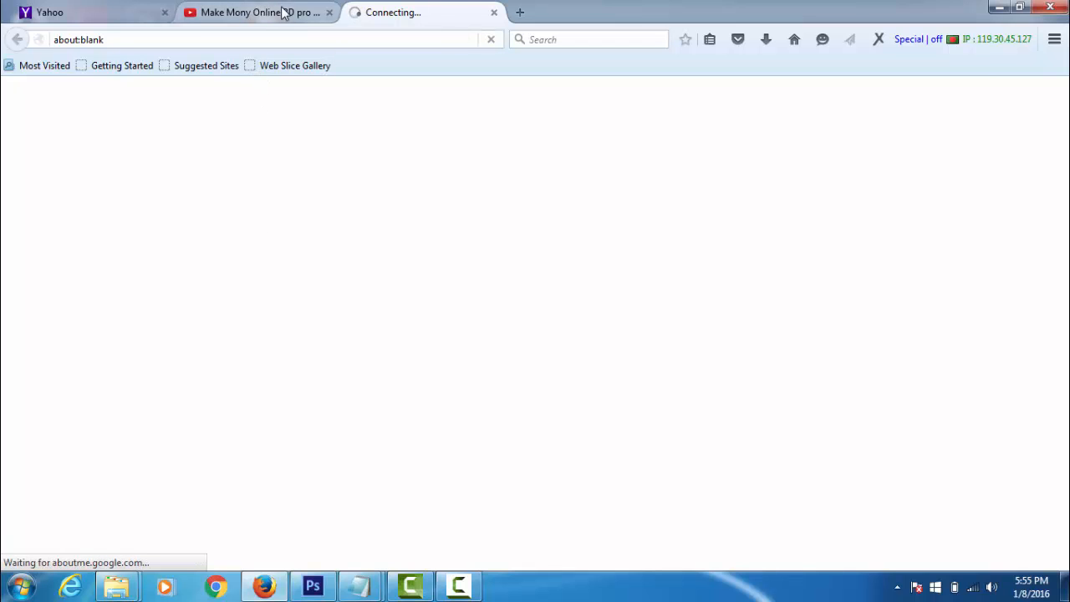
{"action": "left_click", "coordinate": [463, 586]}
{"action": "left_click", "coordinate": [993, 518]}
{"action": "left_click", "coordinate": [994, 510]}
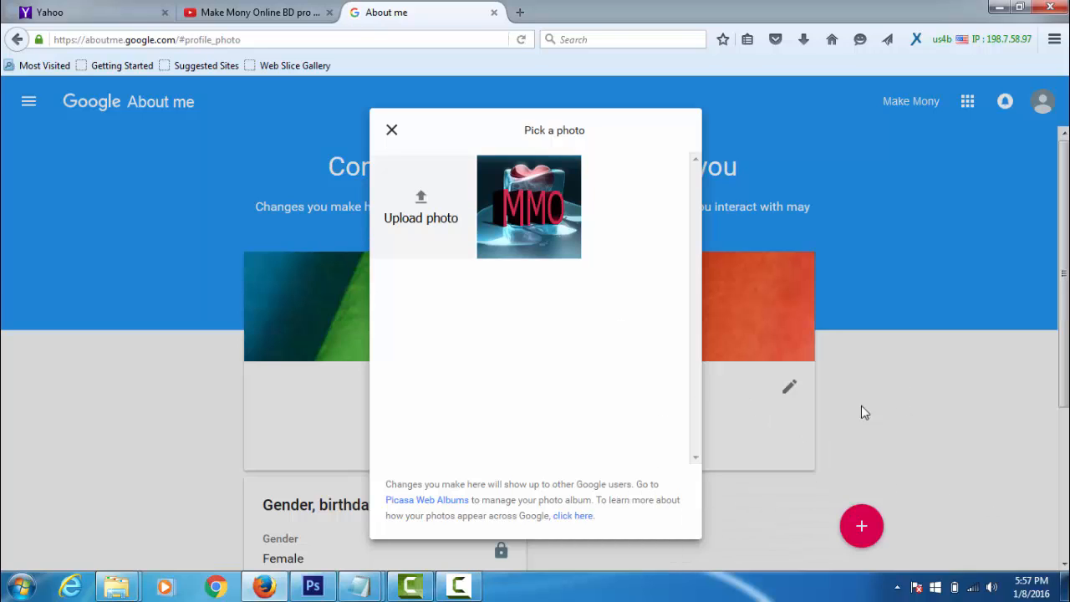
Upload MMO LOGO.png from the desktop as the profile photo, accept the full crop and close the About me page.
{"action": "left_click", "coordinate": [420, 205]}
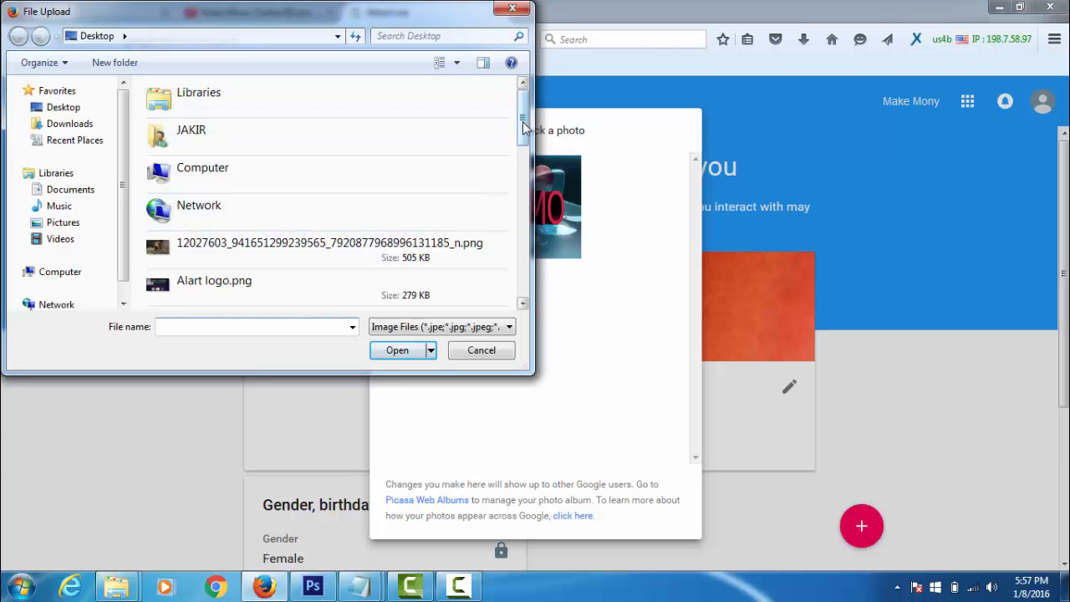
{"action": "left_click_drag", "start_coordinate": [523, 125], "coordinate": [501, 189]}
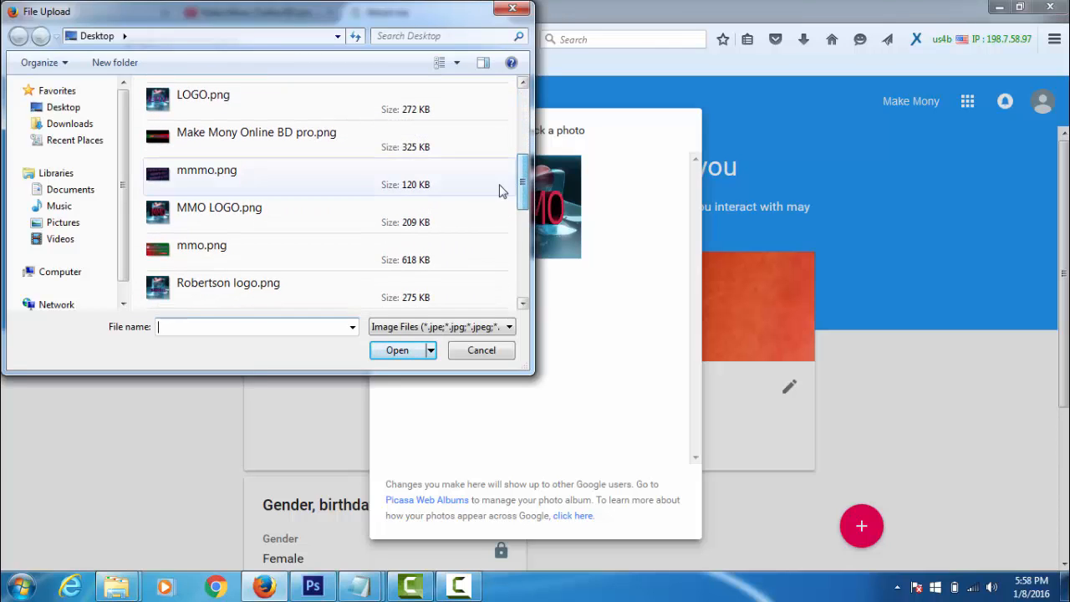
{"action": "left_click", "coordinate": [219, 215]}
{"action": "left_click", "coordinate": [389, 355]}
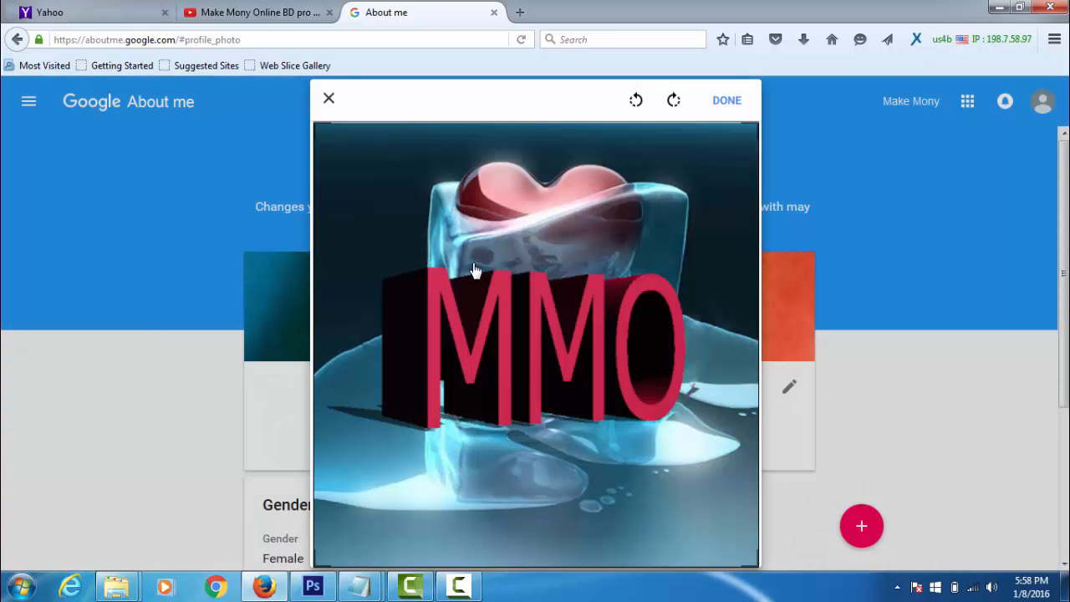
{"action": "left_click", "coordinate": [721, 110]}
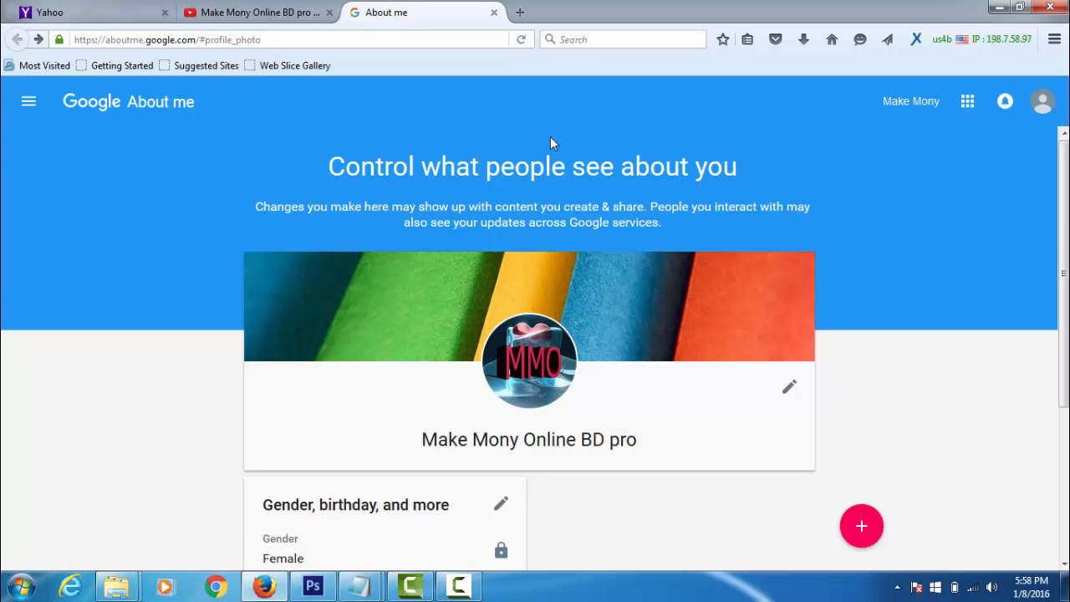
{"action": "left_click", "coordinate": [494, 12]}
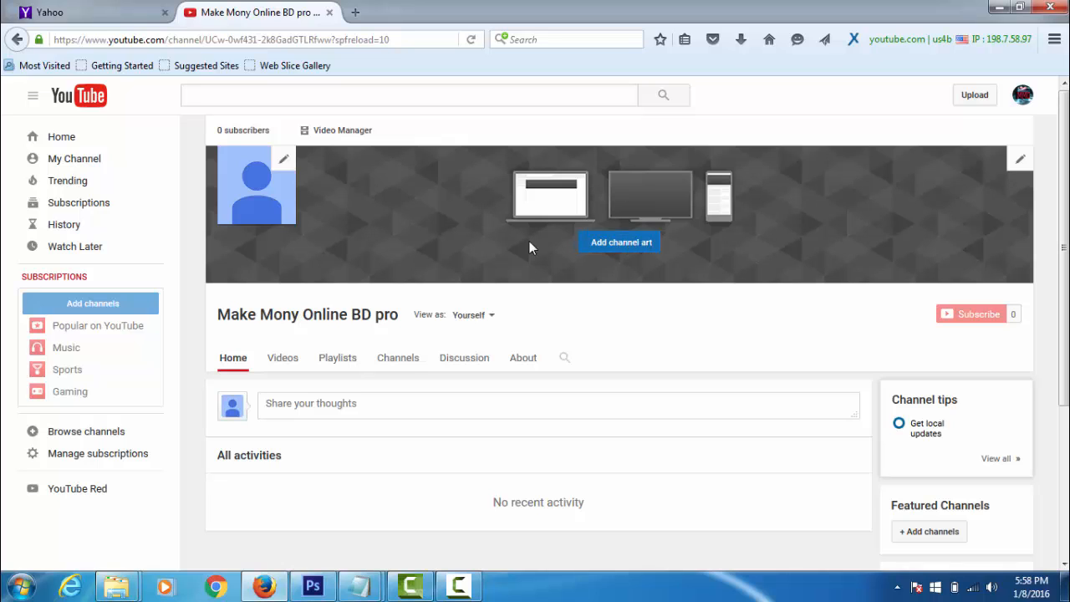
Add channel art by uploading youtube banner ROBERTSON.png from the desktop and apply it to the channel.
{"action": "left_click", "coordinate": [621, 243]}
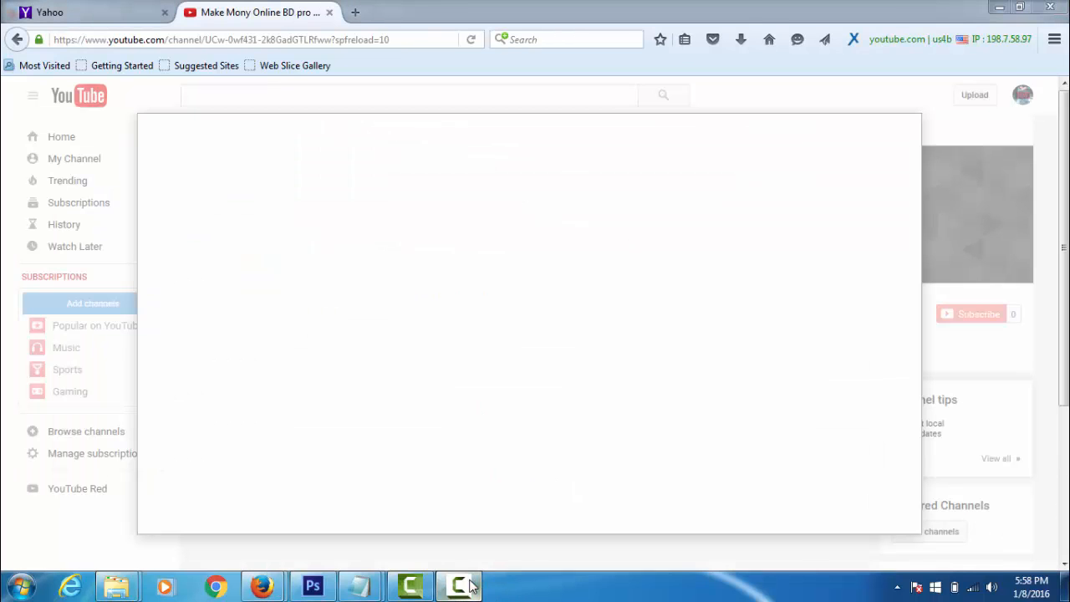
{"action": "left_click", "coordinate": [470, 586]}
{"action": "left_click", "coordinate": [995, 512]}
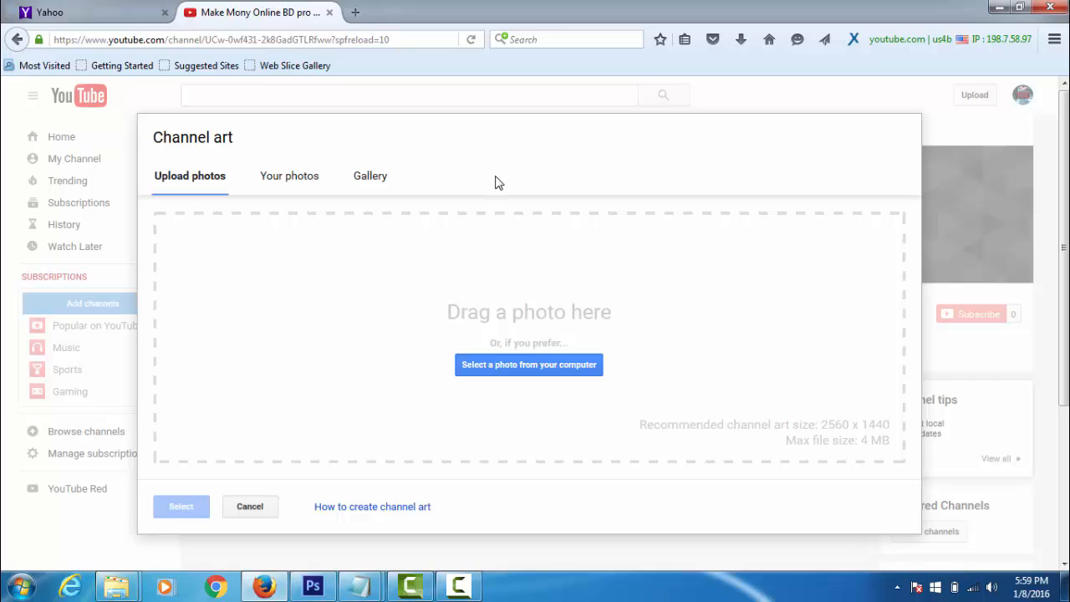
{"action": "left_click", "coordinate": [537, 372]}
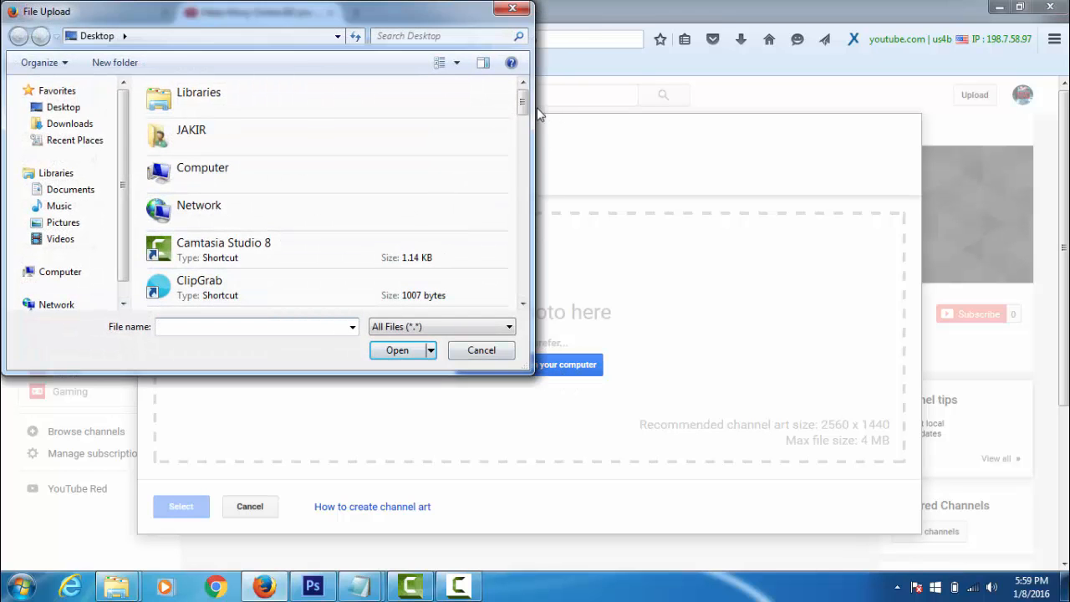
{"action": "left_click_drag", "start_coordinate": [522, 102], "coordinate": [523, 171]}
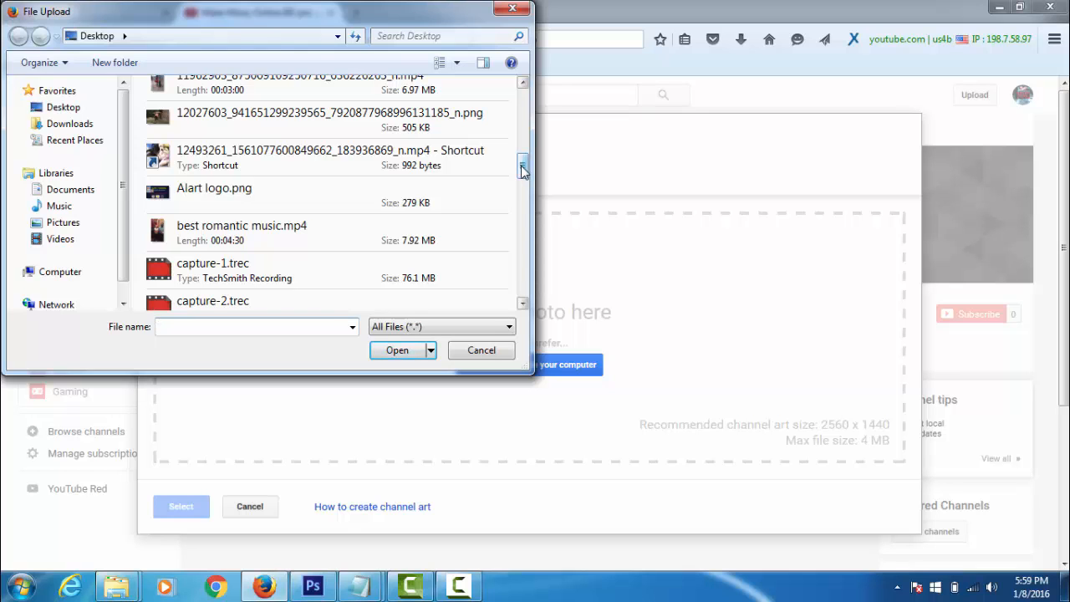
{"action": "left_click_drag", "start_coordinate": [521, 169], "coordinate": [511, 219]}
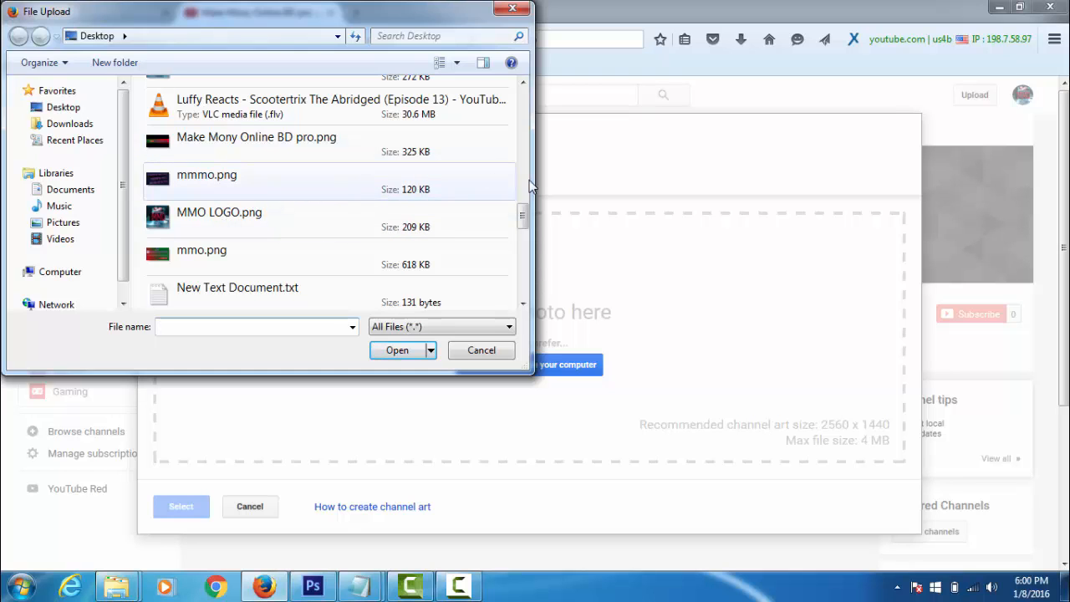
{"action": "left_click_drag", "start_coordinate": [521, 219], "coordinate": [516, 286]}
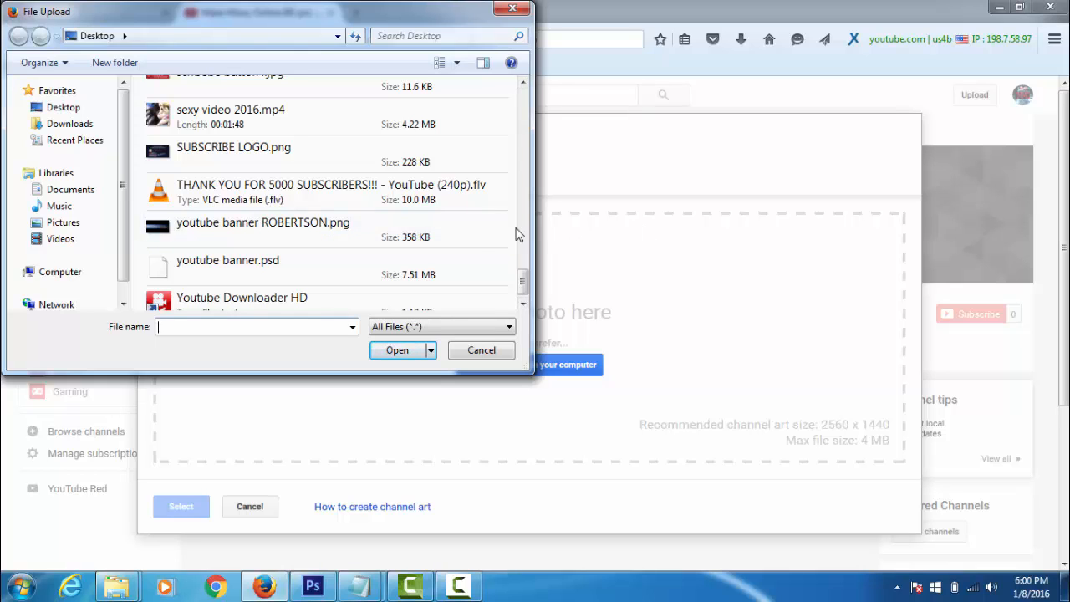
{"action": "left_click", "coordinate": [284, 233]}
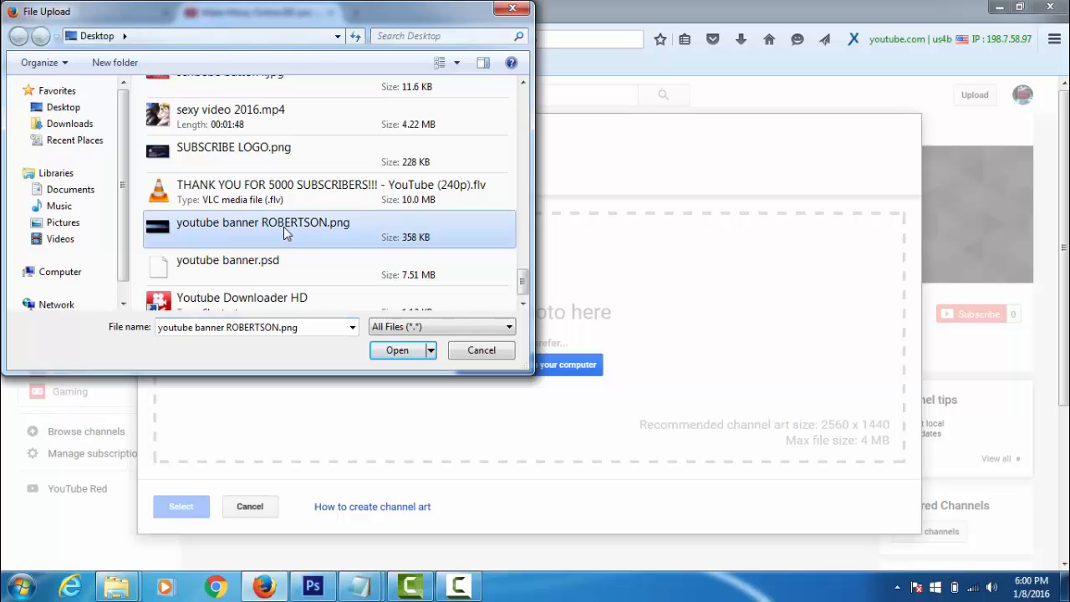
{"action": "left_click", "coordinate": [401, 352]}
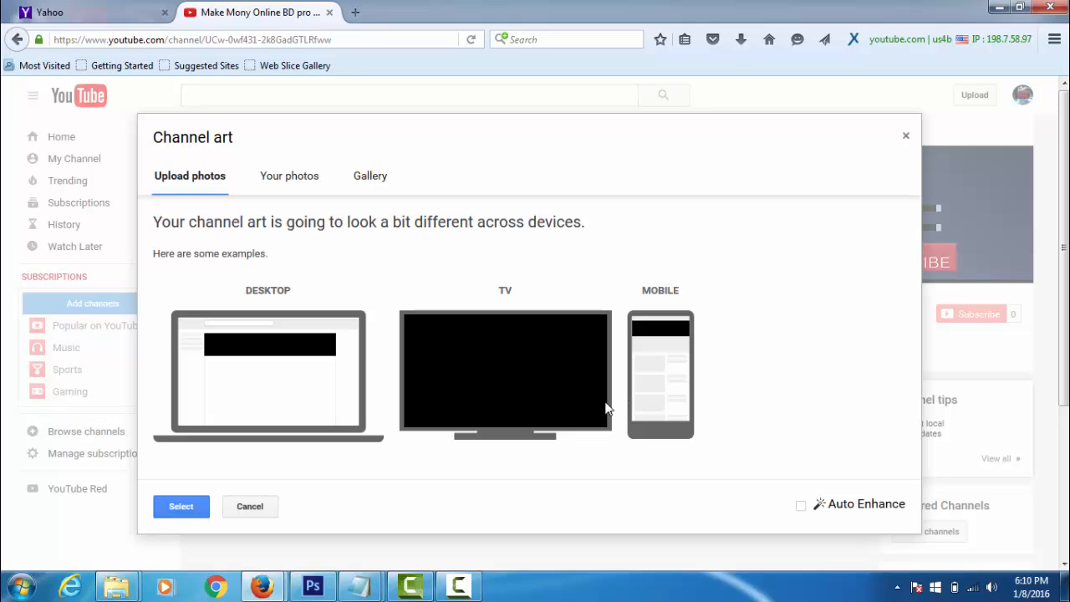
{"action": "left_click", "coordinate": [177, 507]}
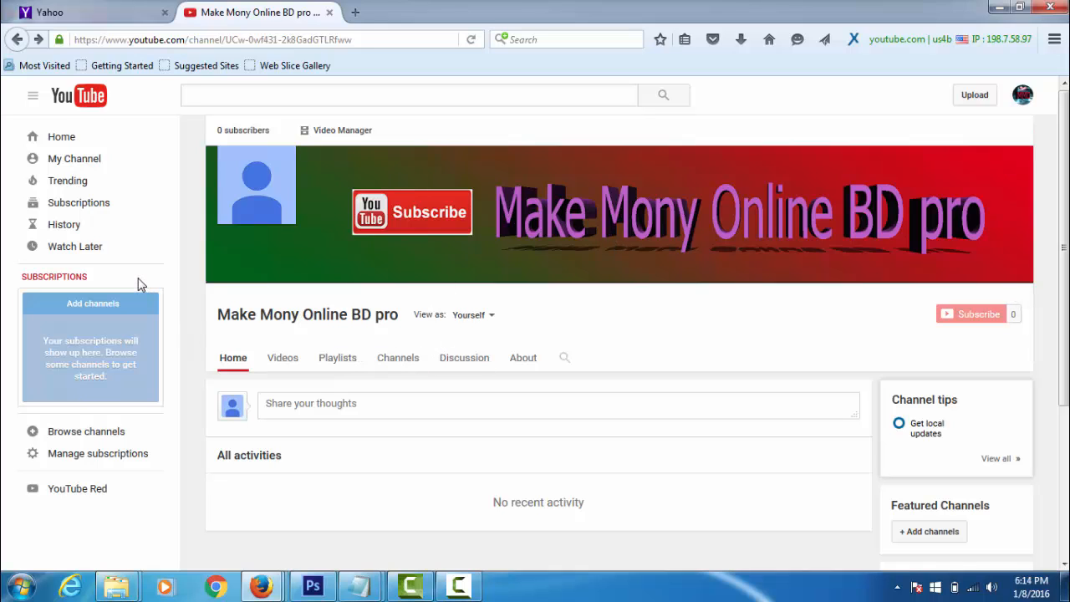
Open the channel's status and features in Creator Studio and start the account verification.
{"action": "left_click", "coordinate": [1024, 99]}
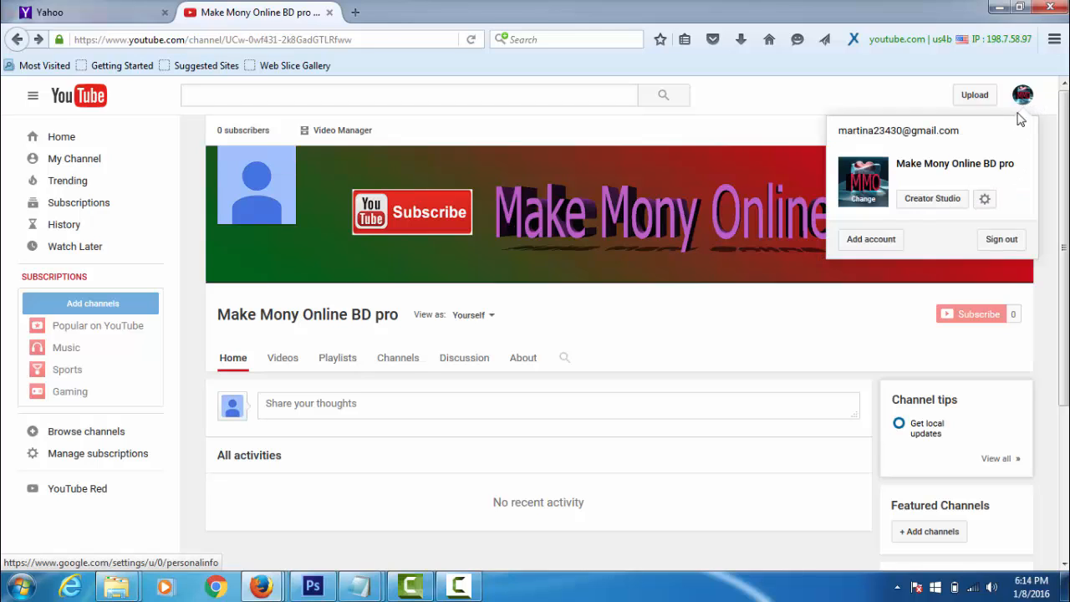
{"action": "left_click", "coordinate": [949, 207]}
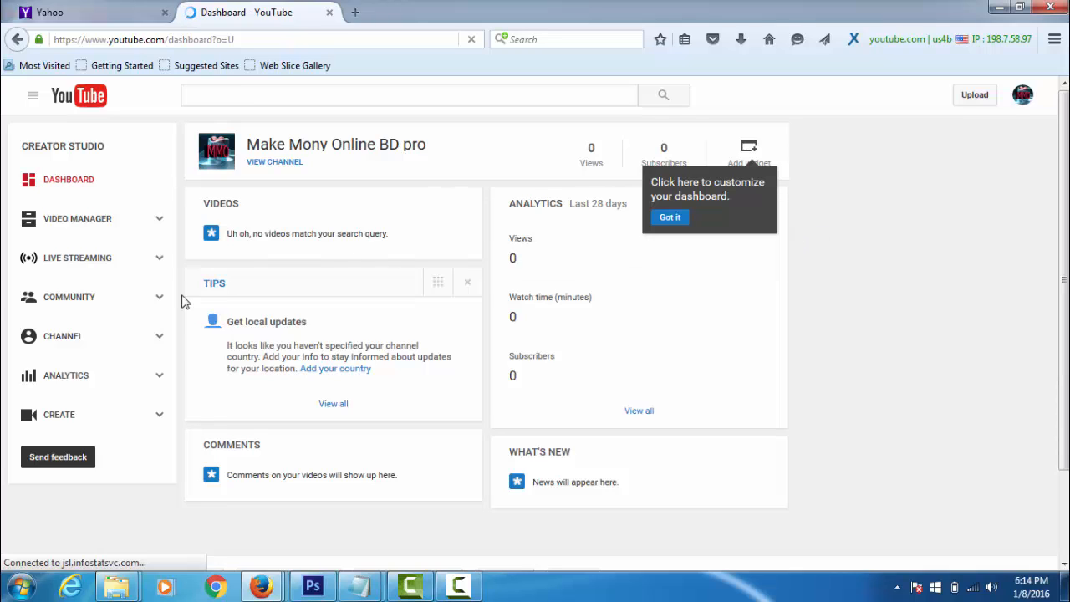
{"action": "left_click", "coordinate": [57, 343]}
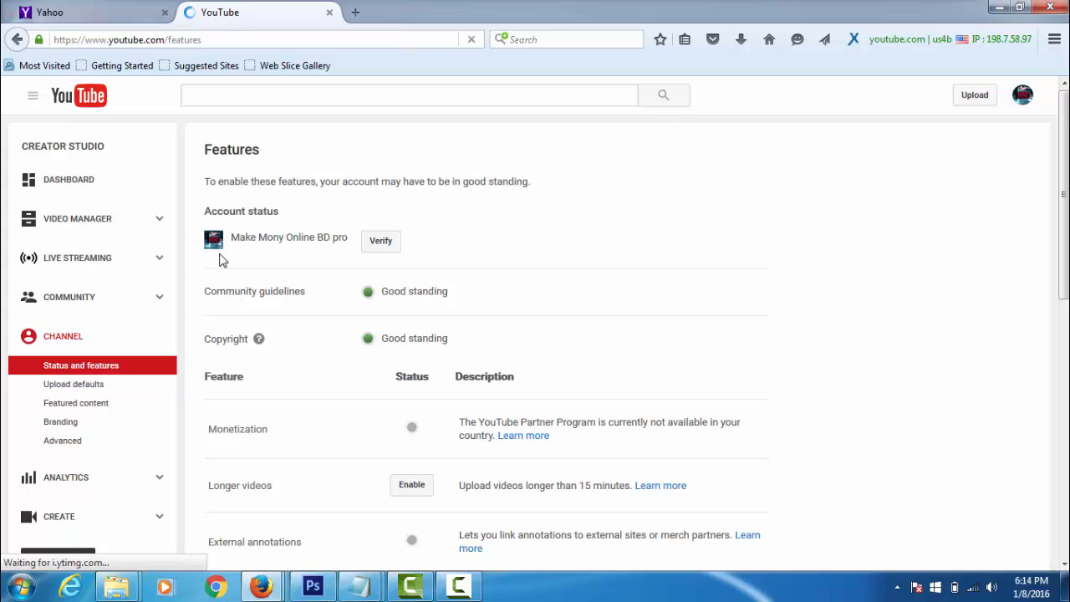
{"action": "left_click", "coordinate": [387, 248]}
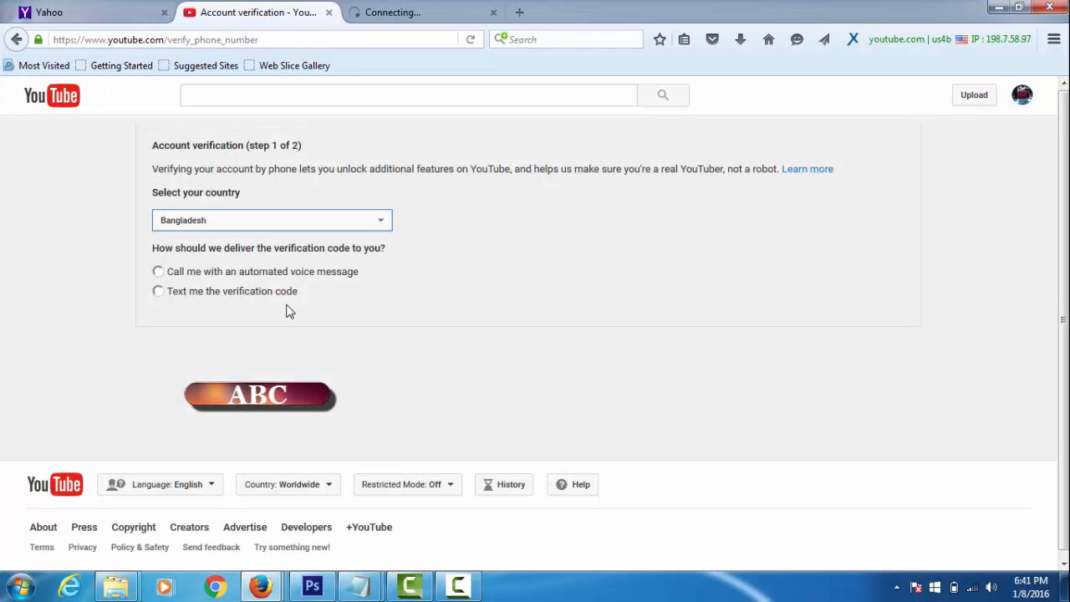
Choose to receive the verification code by text message, enter the phone number and submit the request.
{"action": "left_click", "coordinate": [160, 294]}
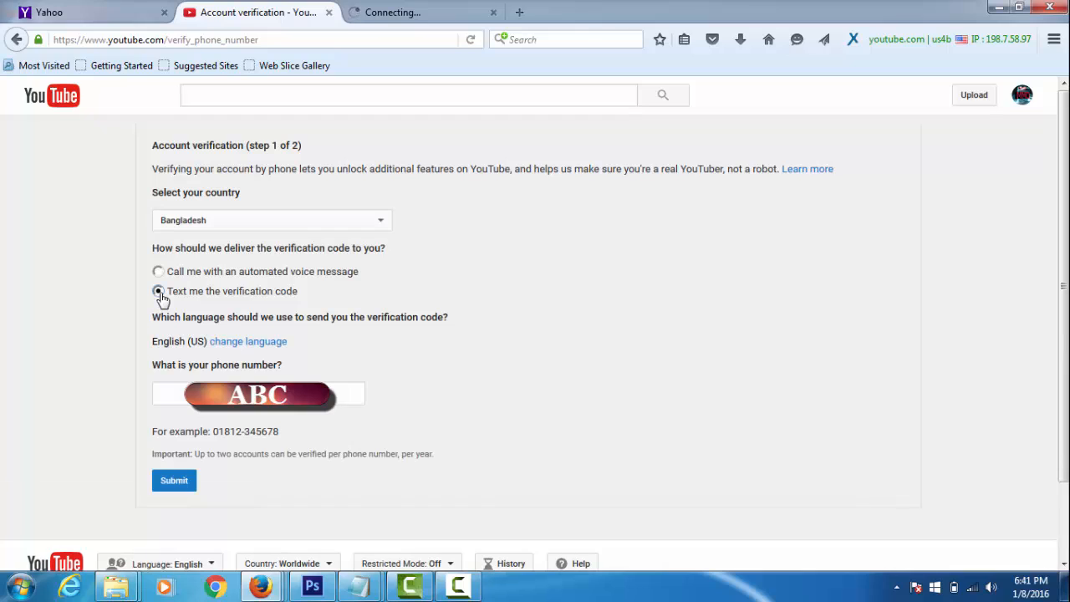
{"action": "left_click", "coordinate": [334, 392]}
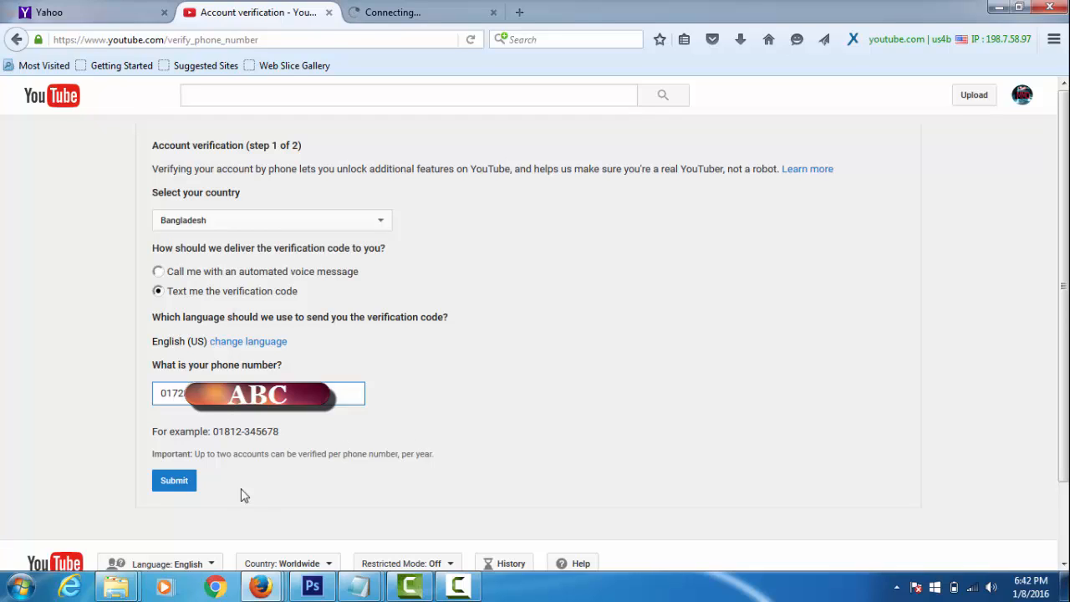
{"action": "left_click", "coordinate": [174, 483]}
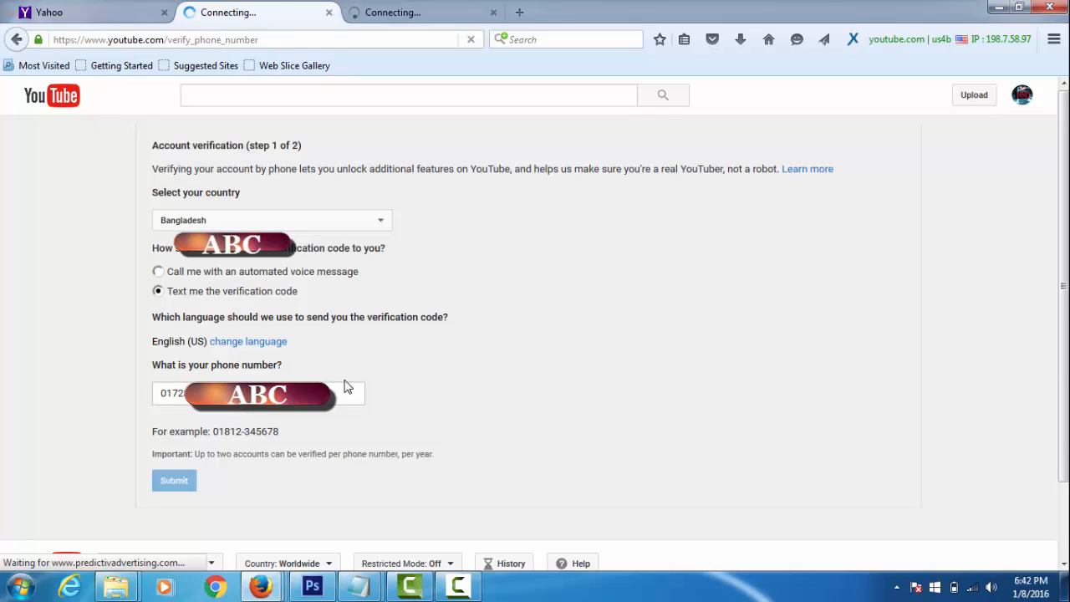
{"action": "left_click", "coordinate": [458, 587]}
{"action": "left_click", "coordinate": [996, 511]}
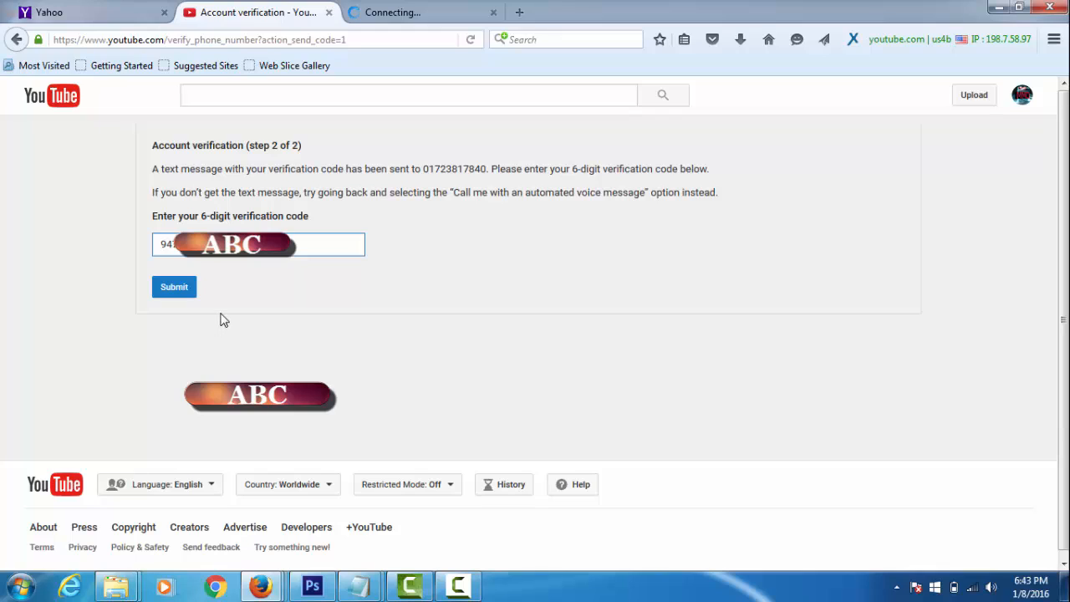
Submit the 6-digit verification code and continue to the channel's features page.
{"action": "left_click", "coordinate": [177, 290]}
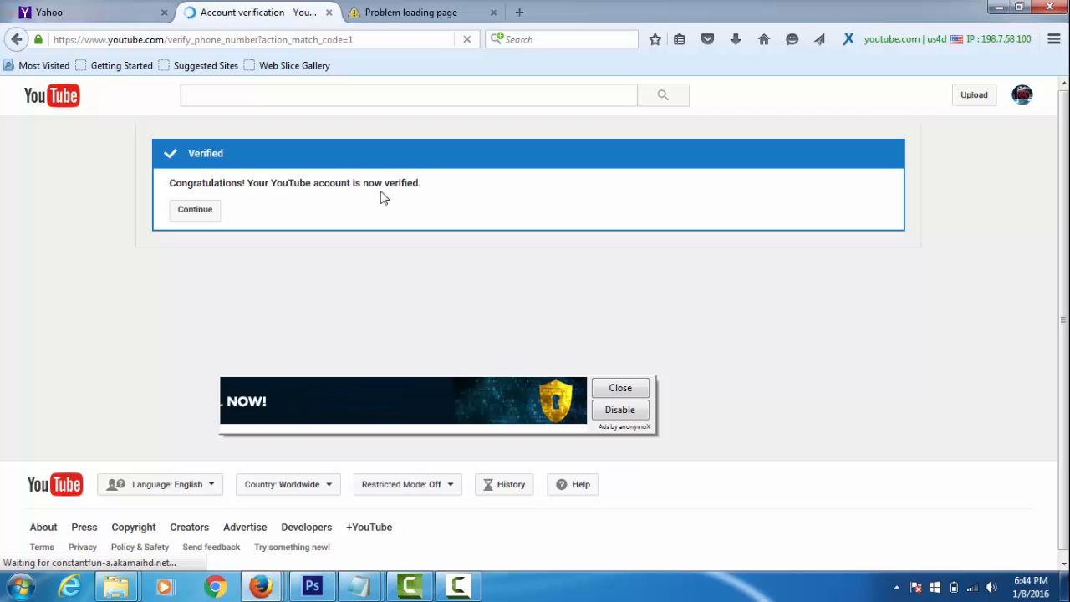
{"action": "left_click", "coordinate": [199, 216]}
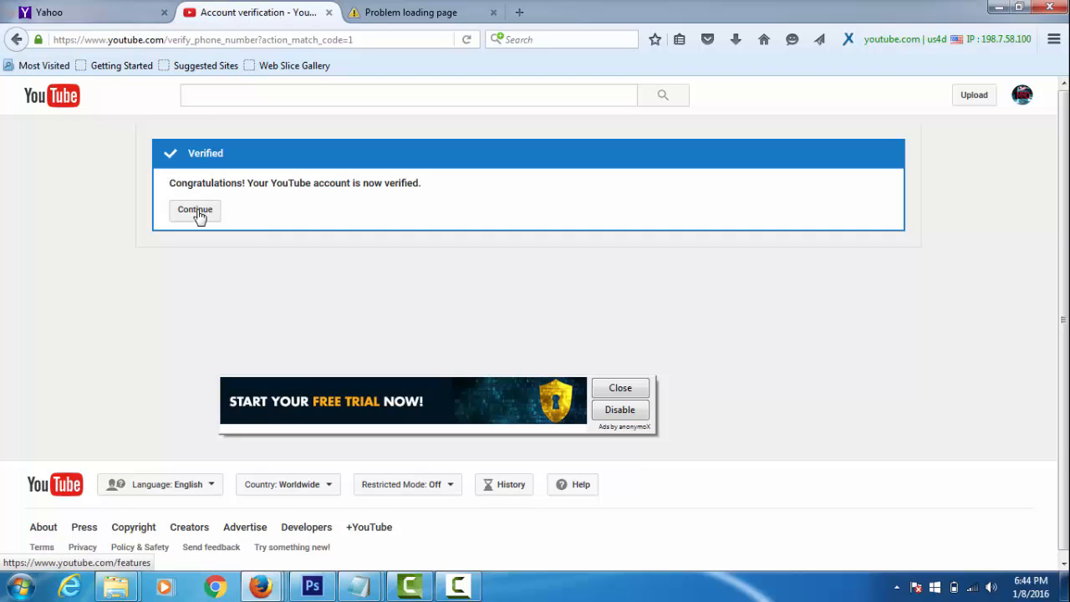
{"action": "left_click", "coordinate": [198, 214]}
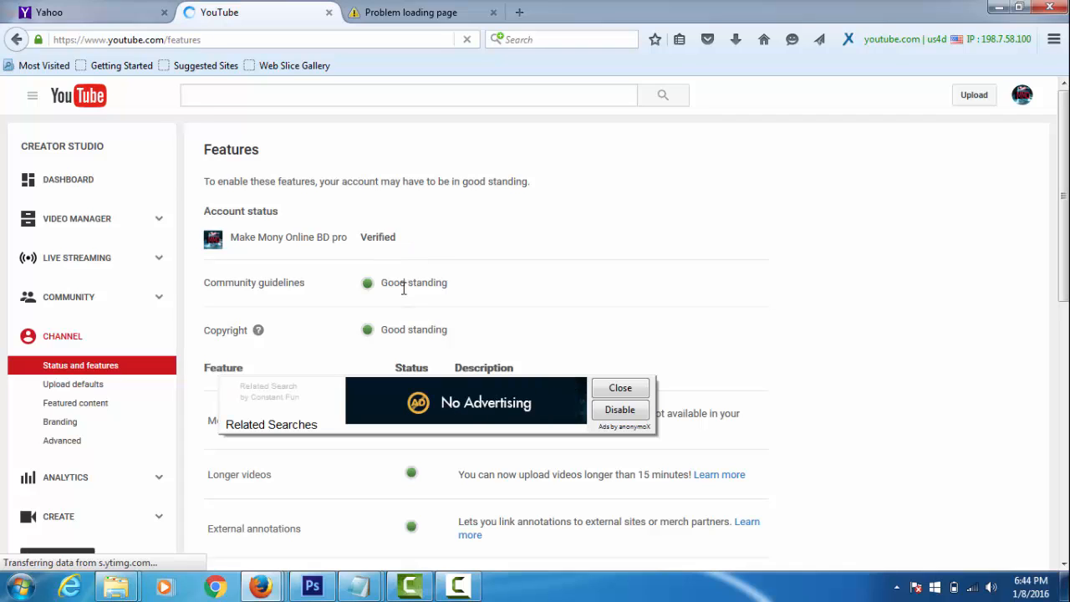
Dismiss the ad banner covering the features page and review the account status and the list of channel features.
{"action": "left_click", "coordinate": [618, 388]}
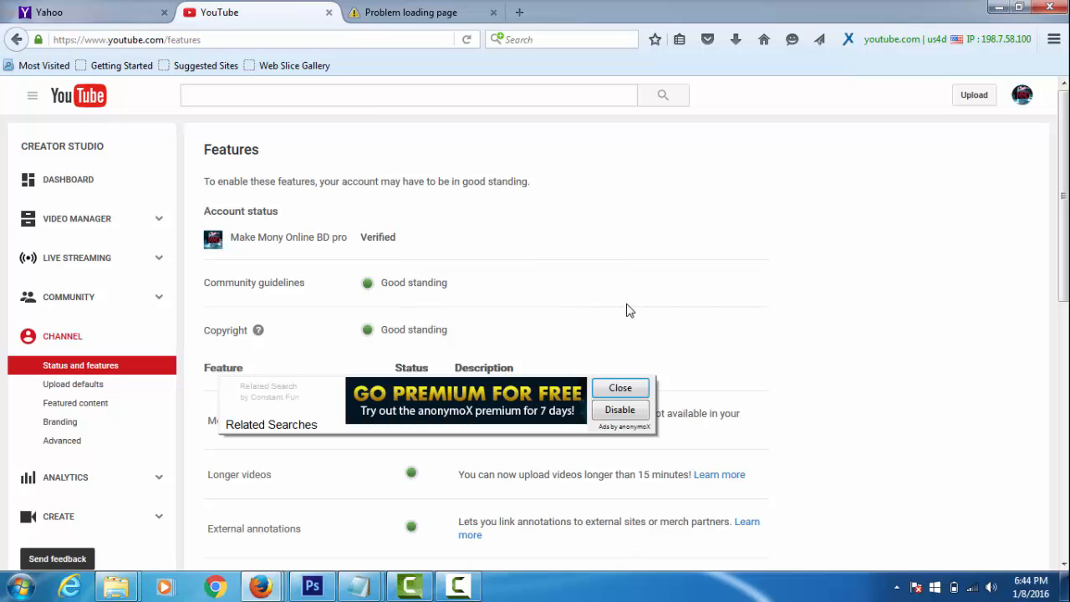
{"action": "scroll", "coordinate": [627, 309], "scroll_direction": "down", "scroll_amount": 2}
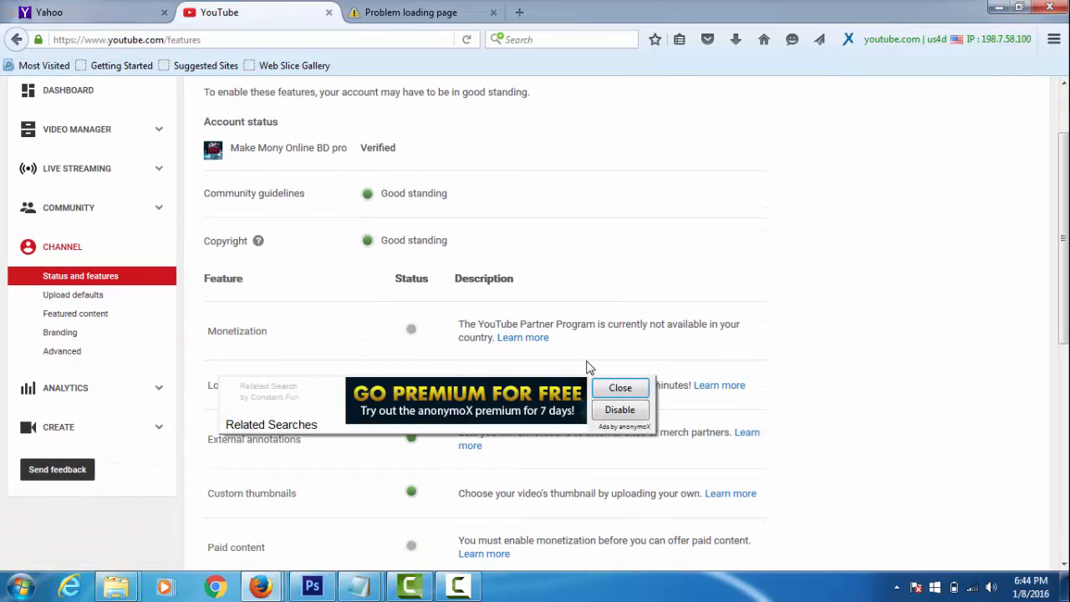
{"action": "left_click", "coordinate": [618, 389]}
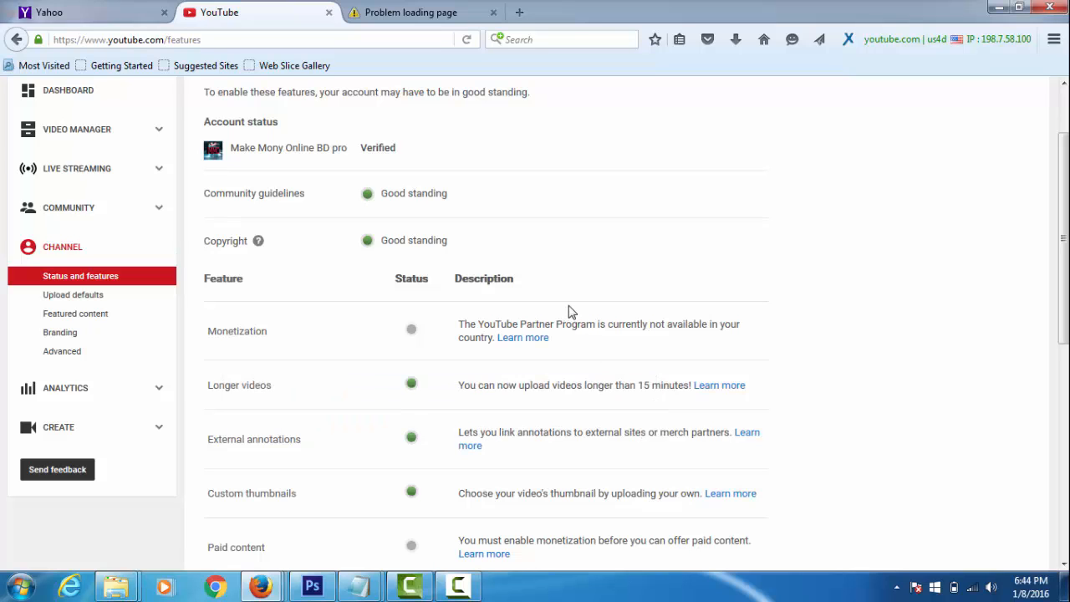
{"action": "scroll", "coordinate": [568, 311], "scroll_direction": "up", "scroll_amount": 2}
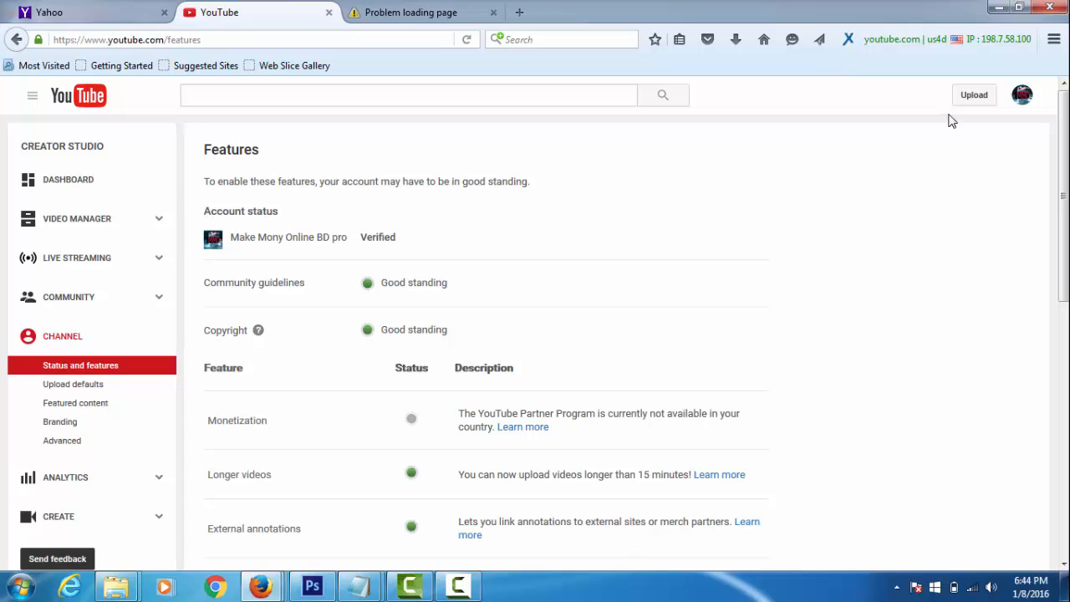
Open the video upload page and set the privacy for the upload to Unlisted.
{"action": "left_click", "coordinate": [972, 101]}
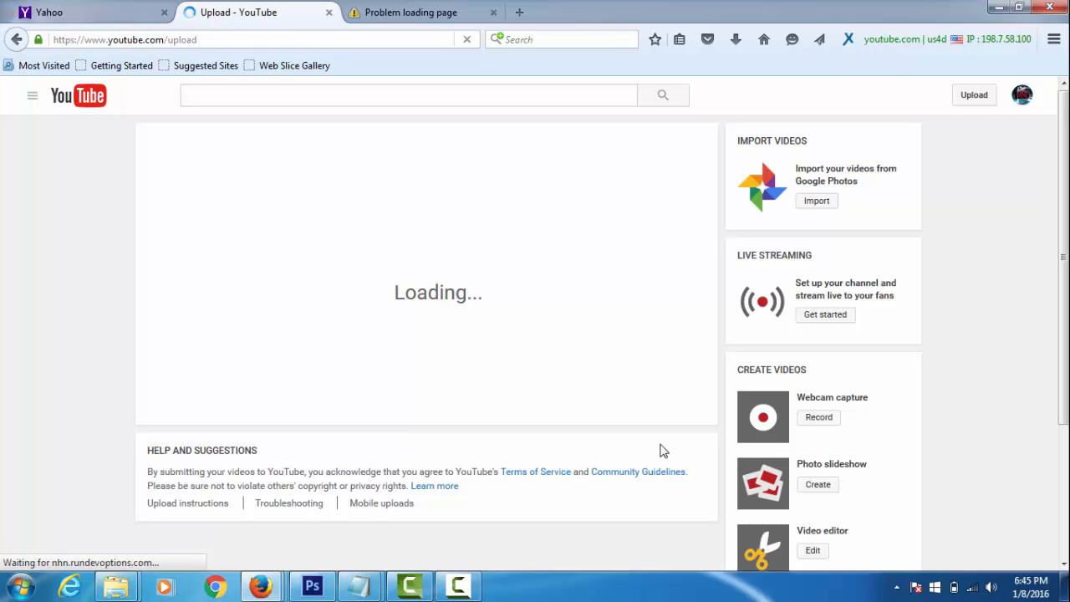
{"action": "left_click", "coordinate": [458, 585]}
{"action": "left_click", "coordinate": [993, 512]}
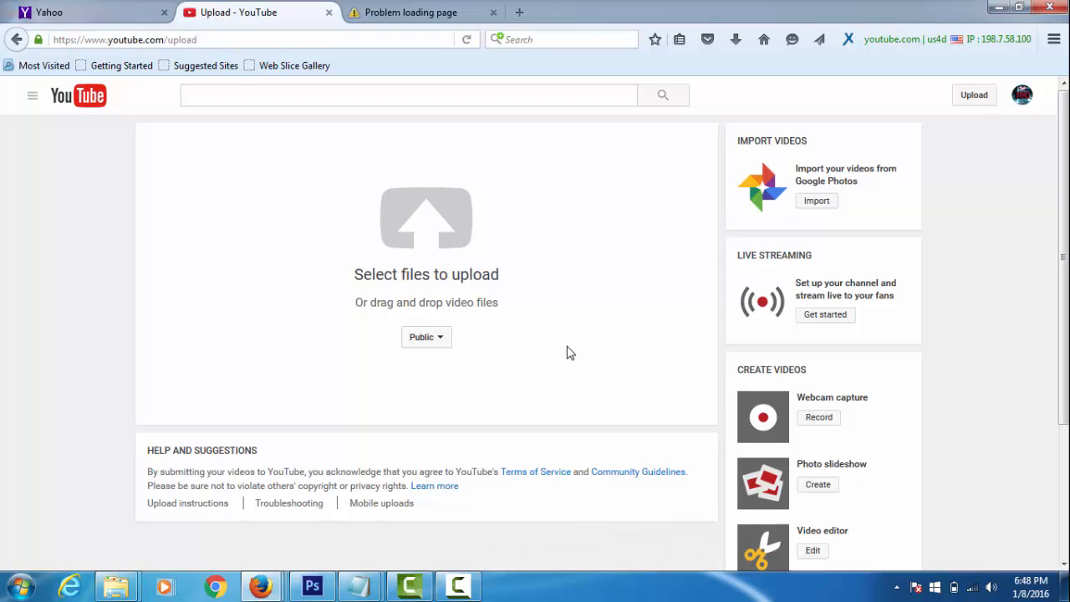
{"action": "left_click", "coordinate": [442, 342]}
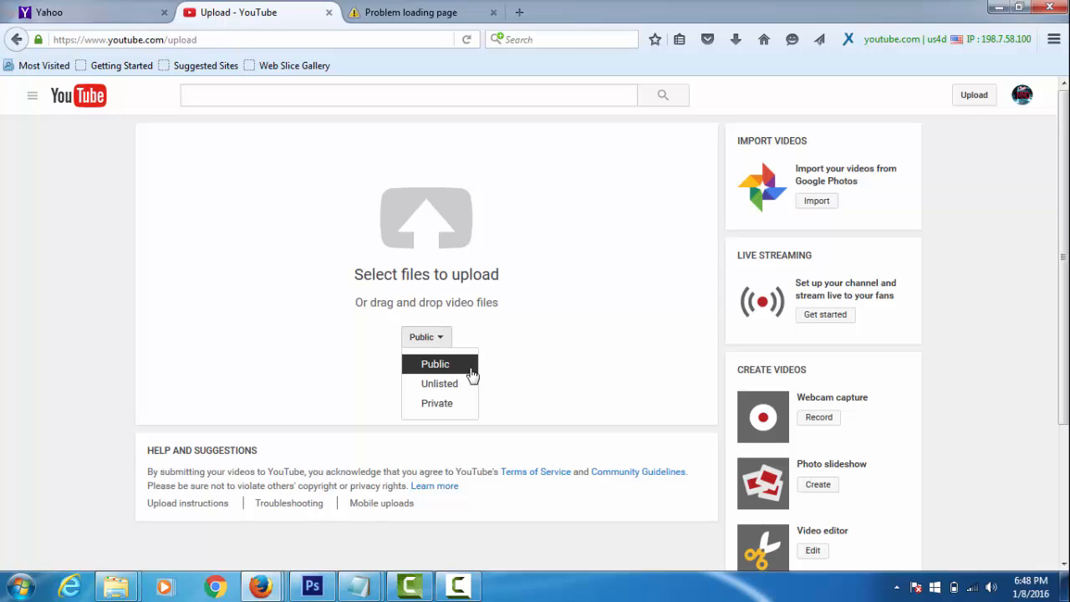
{"action": "left_click", "coordinate": [445, 388]}
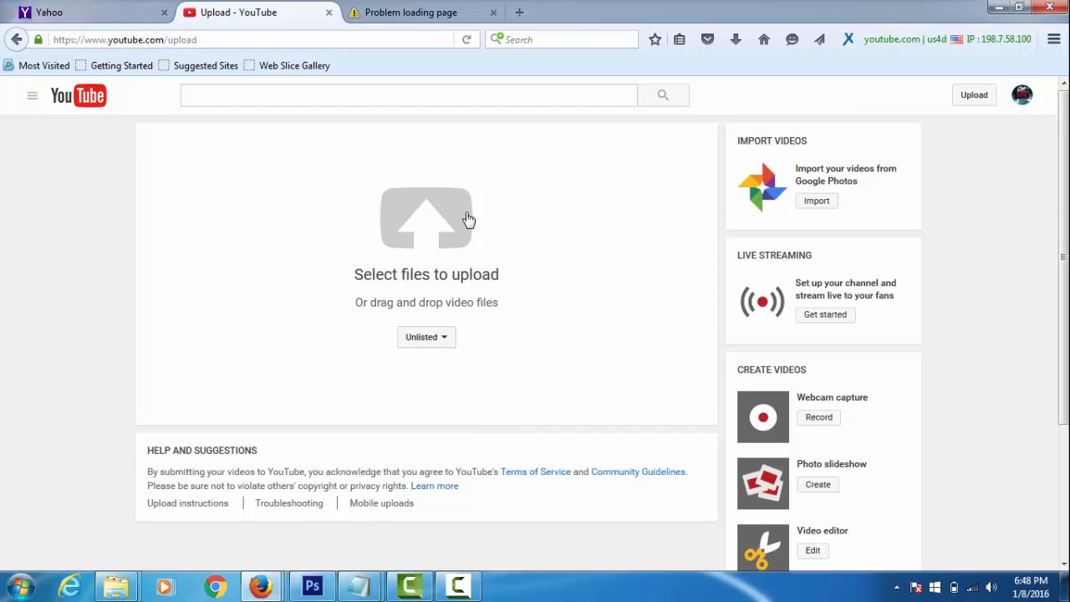
Select the file Make Mony Online BD pro.mp4 and start its upload, then place the cursor in the description.
{"action": "left_click", "coordinate": [431, 226]}
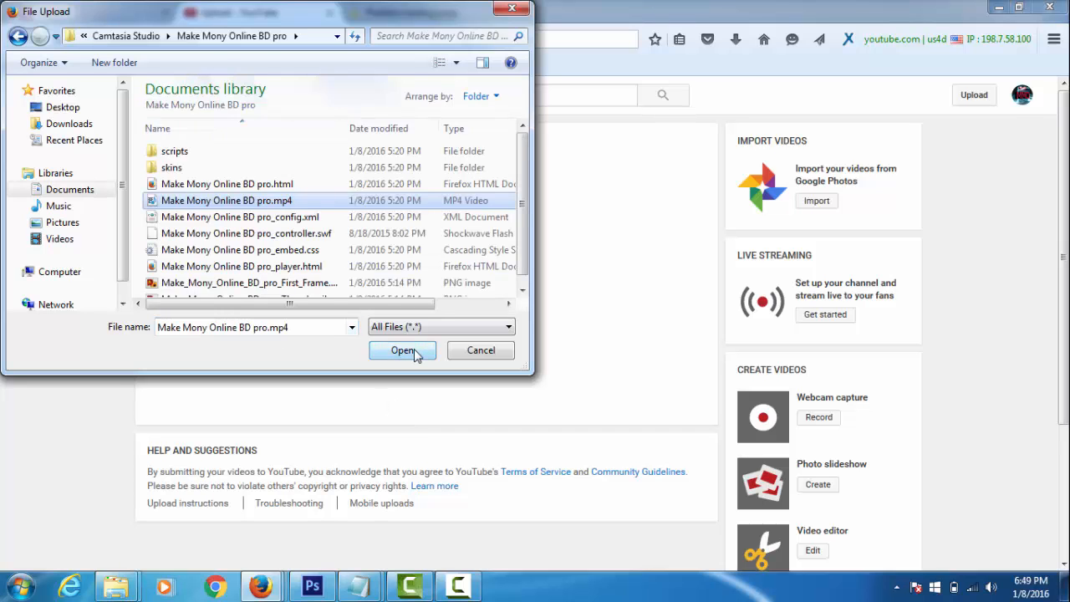
{"action": "left_click", "coordinate": [411, 350]}
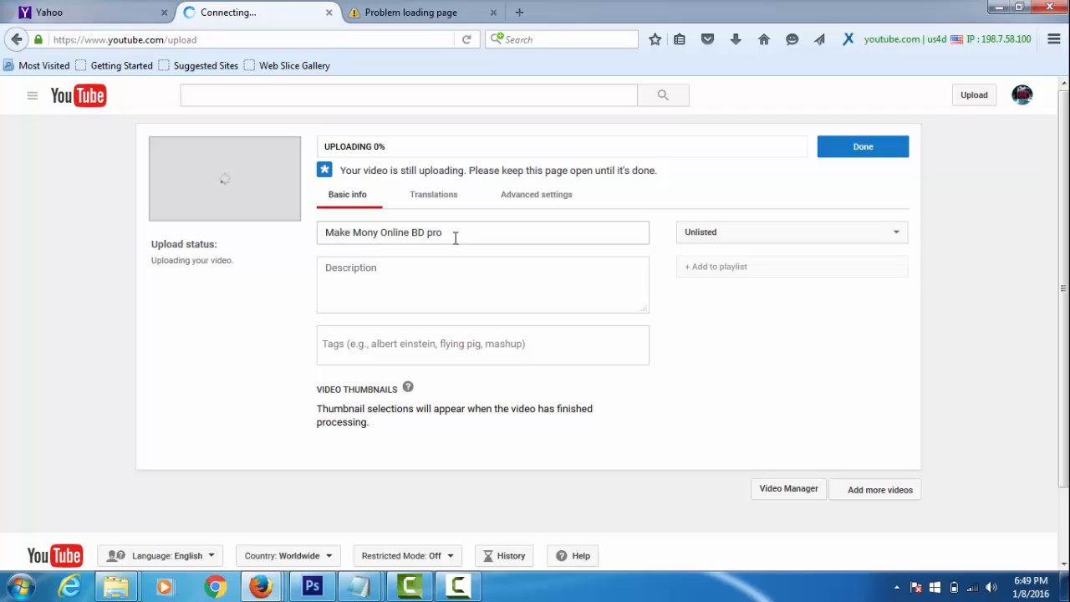
{"action": "left_click", "coordinate": [342, 282]}
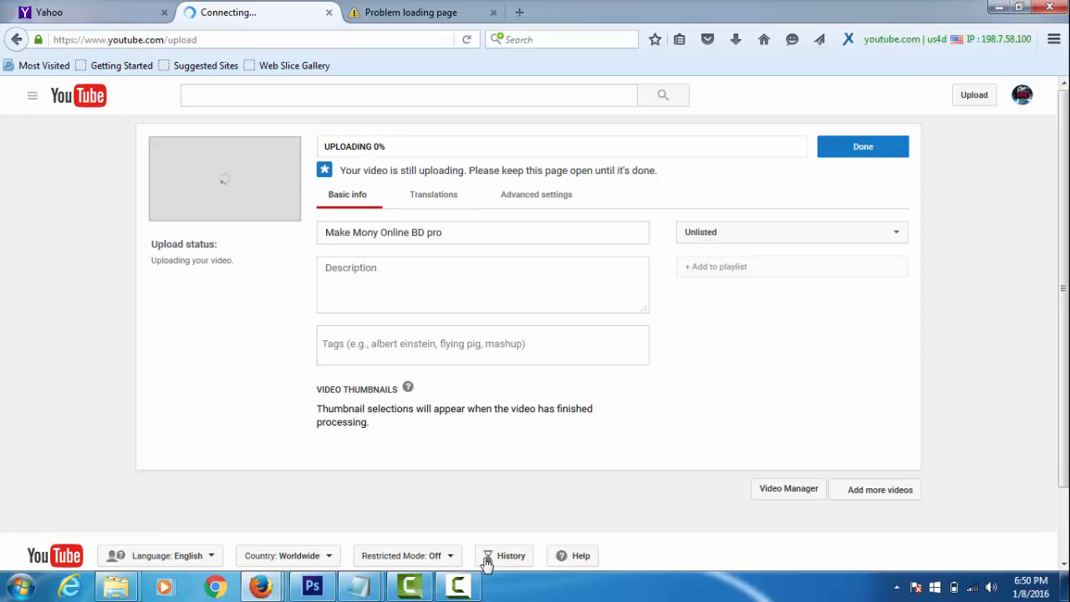
{"action": "left_click", "coordinate": [465, 589]}
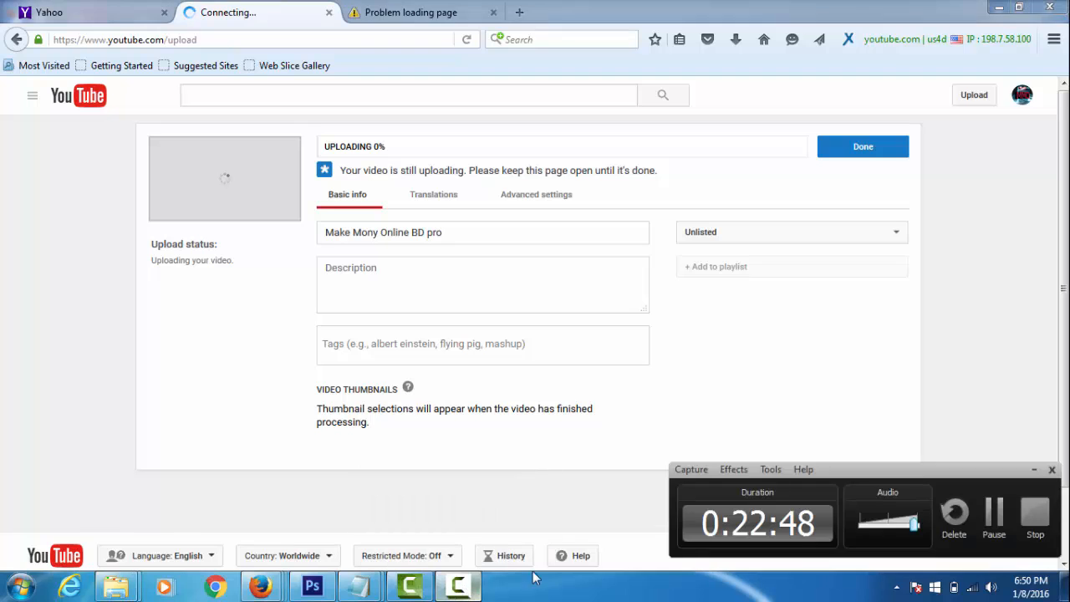
{"action": "left_click", "coordinate": [997, 514]}
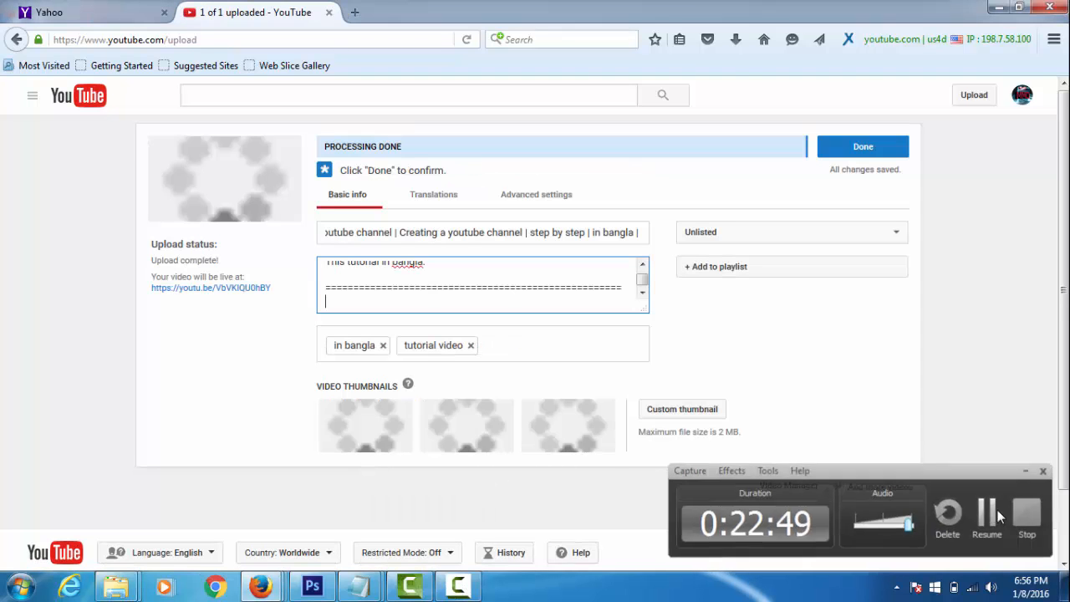
{"action": "left_click", "coordinate": [996, 515]}
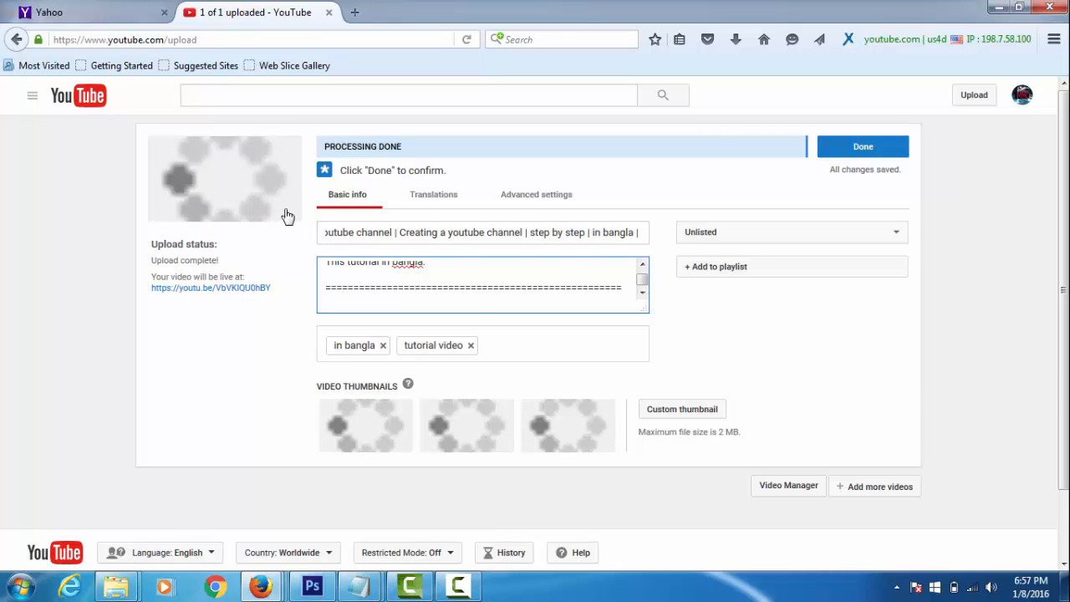
End the description's keyword list with "Bangla tutorial," and review the video's tags and thumbnails.
{"action": "mouse_move", "coordinate": [357, 418]}
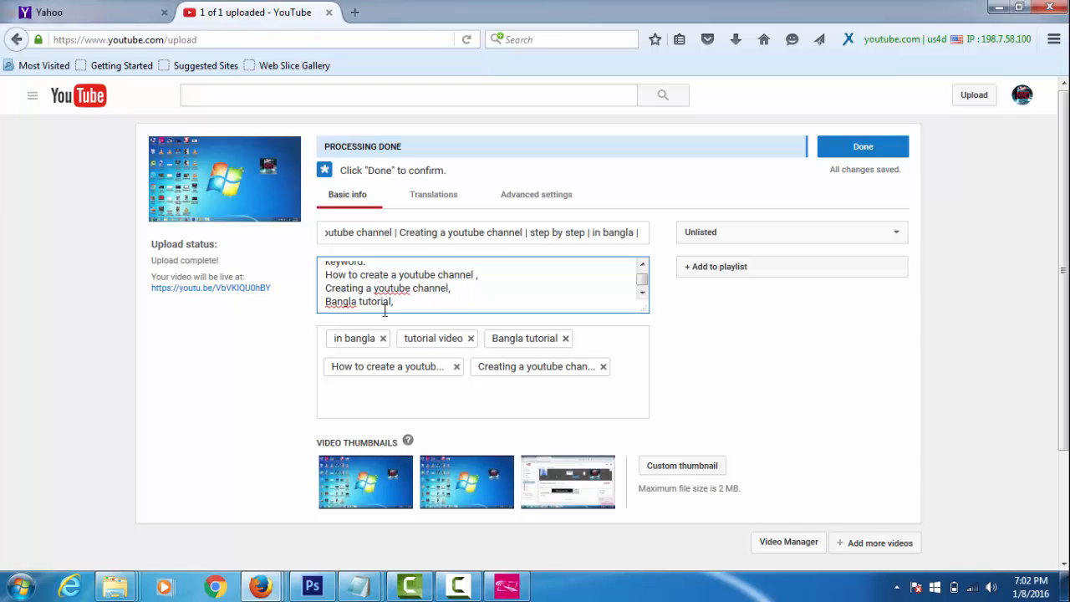
{"action": "type", "text": ","}
{"action": "scroll", "coordinate": [418, 292], "scroll_direction": "down", "scroll_amount": 2}
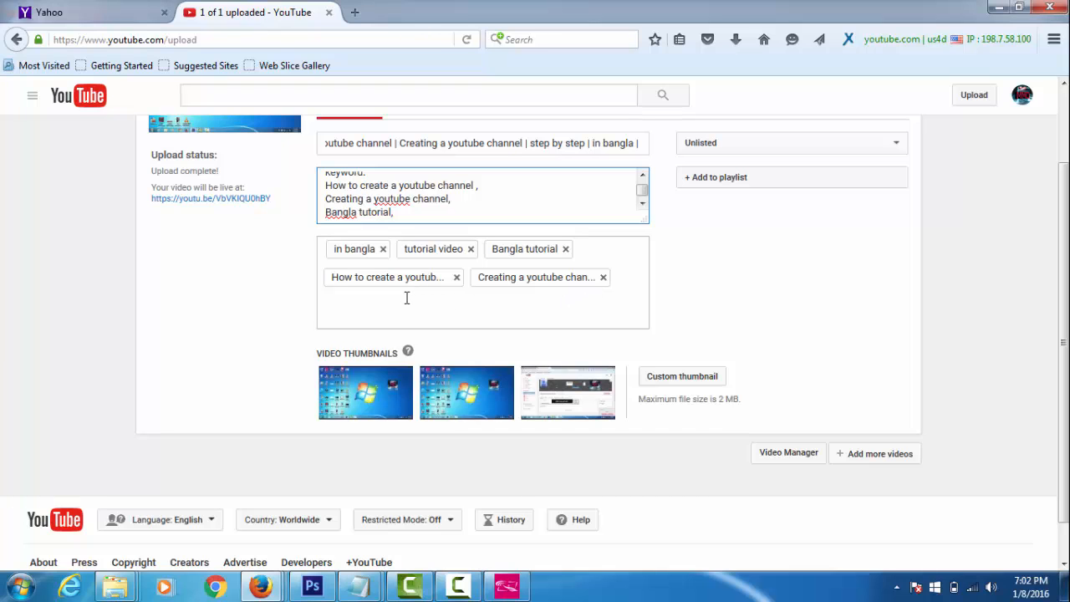
{"action": "scroll", "coordinate": [525, 290], "scroll_direction": "up", "scroll_amount": 5}
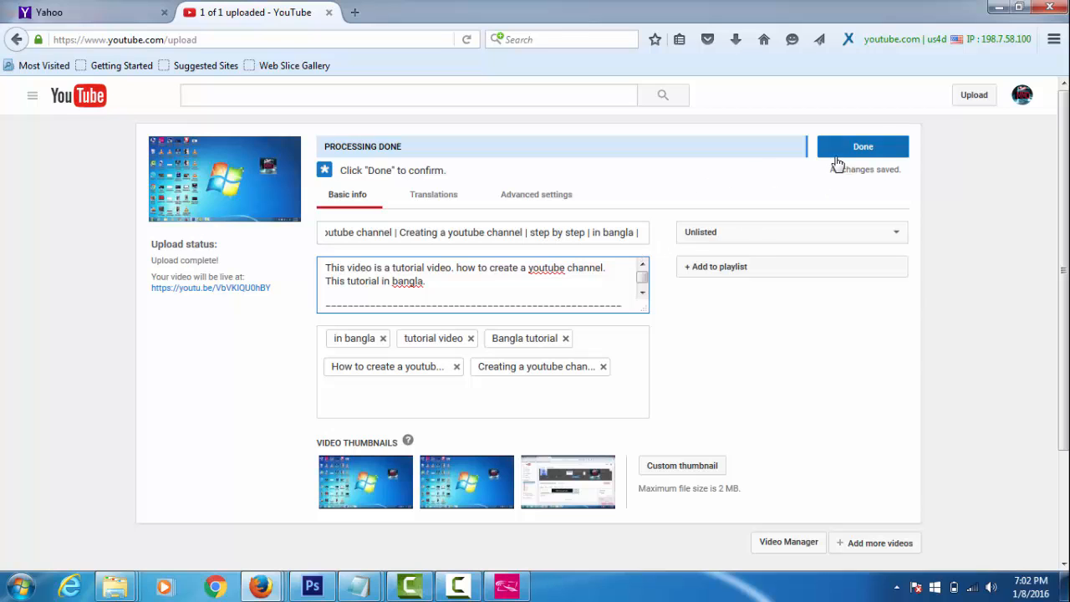
In the video's advanced settings, set the category to Howto & Style and the video language to English.
{"action": "left_click", "coordinate": [531, 195]}
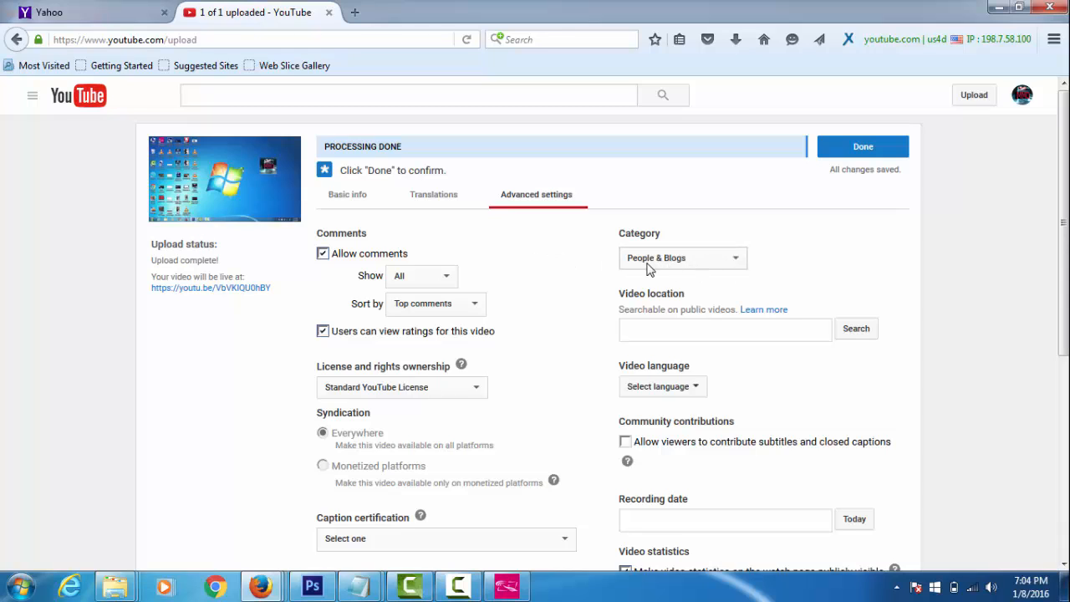
{"action": "left_click", "coordinate": [737, 261]}
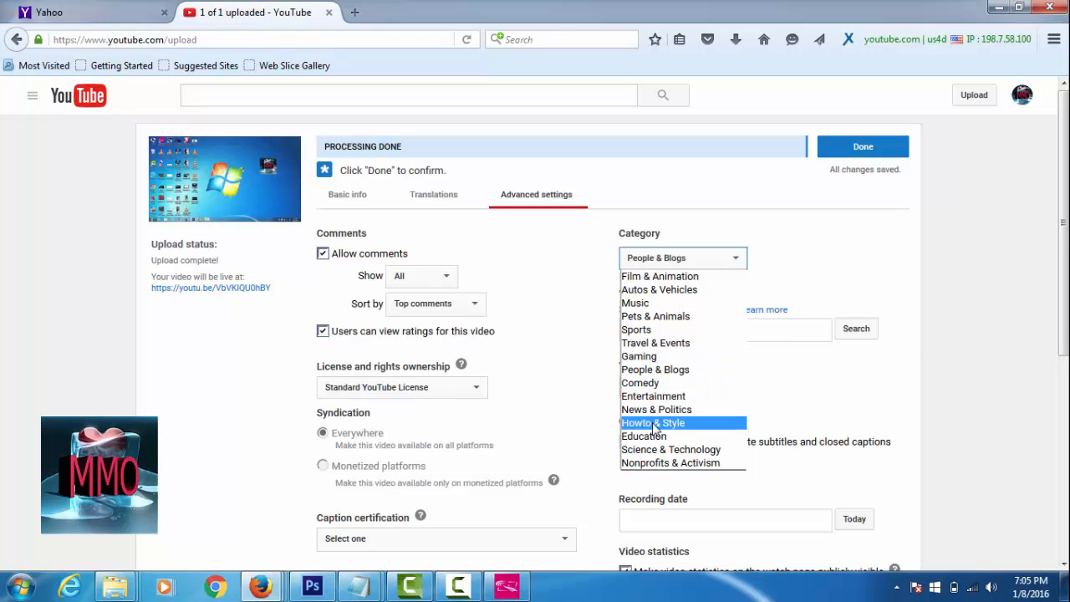
{"action": "left_click", "coordinate": [666, 423]}
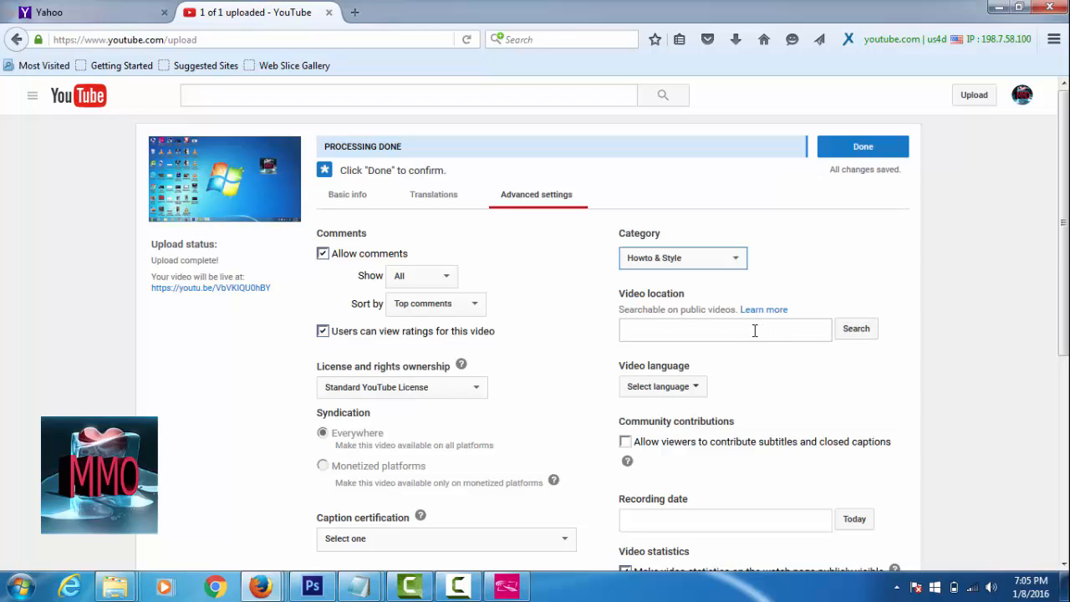
{"action": "left_click", "coordinate": [698, 387]}
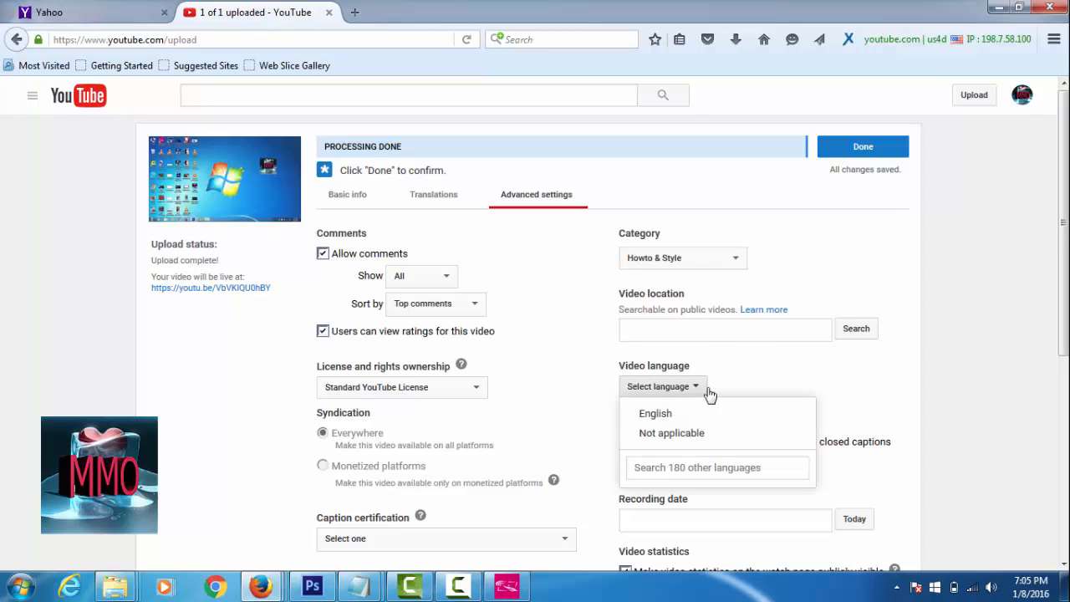
{"action": "left_click", "coordinate": [685, 420]}
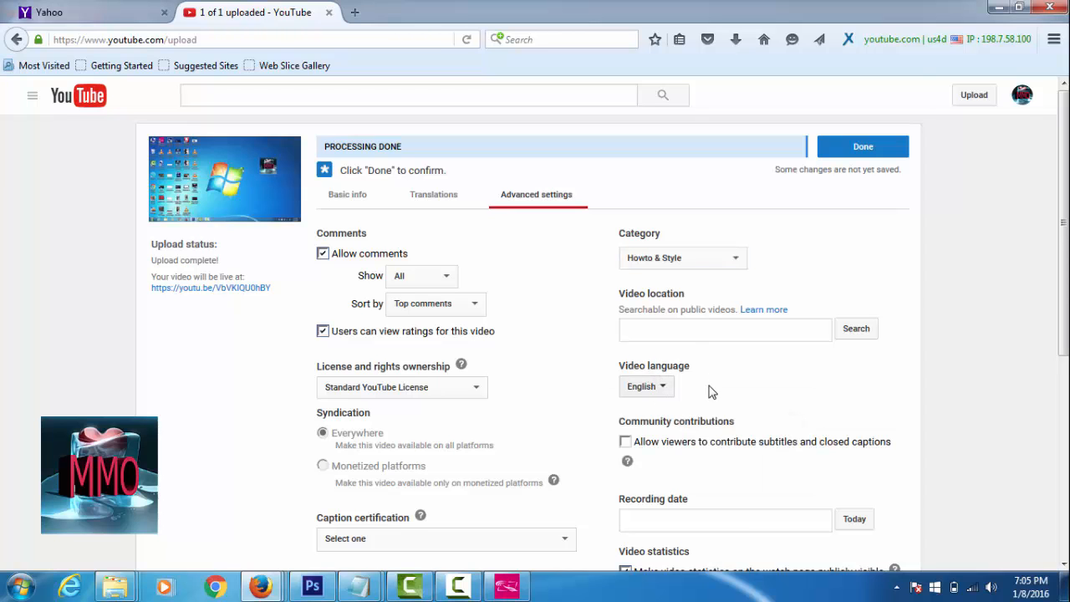
Set the recording date to today, January 8, 2016, and review the remaining advanced settings.
{"action": "scroll", "coordinate": [715, 391], "scroll_direction": "down", "scroll_amount": 2}
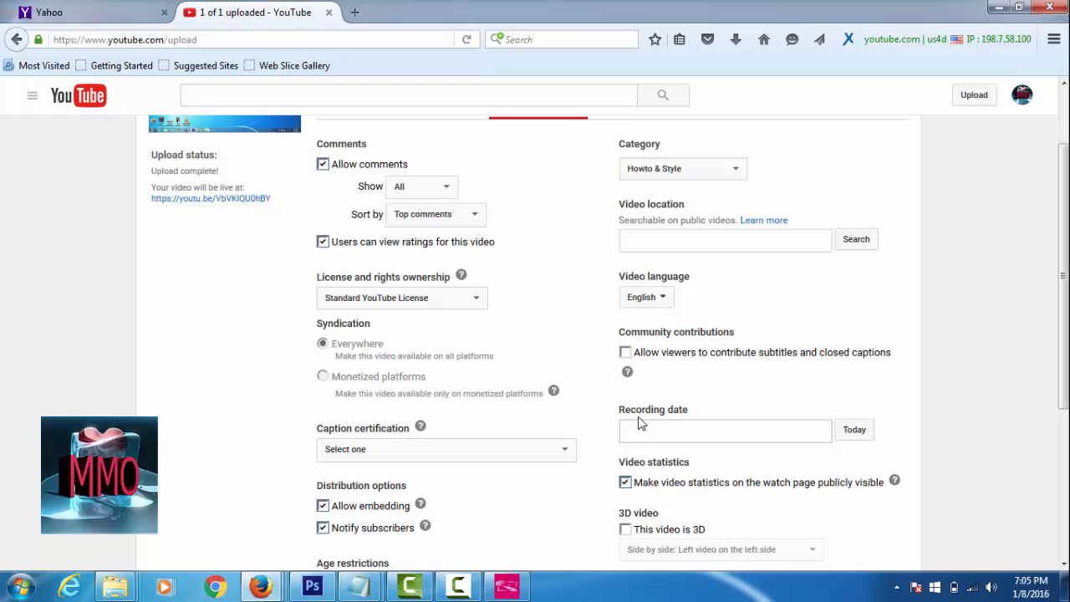
{"action": "left_click", "coordinate": [855, 433]}
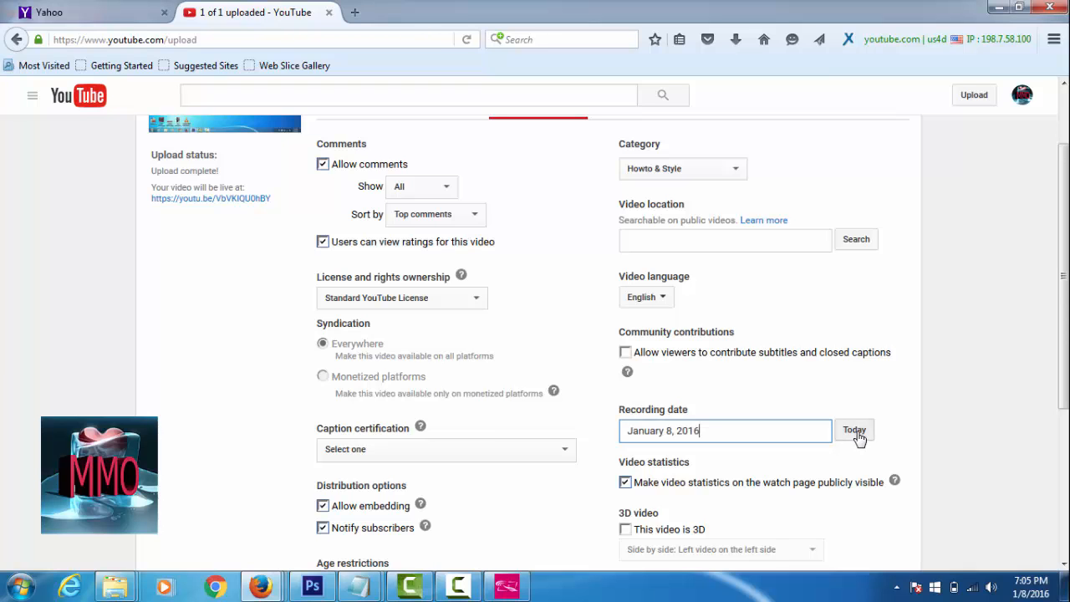
{"action": "scroll", "coordinate": [752, 422], "scroll_direction": "down", "scroll_amount": 3}
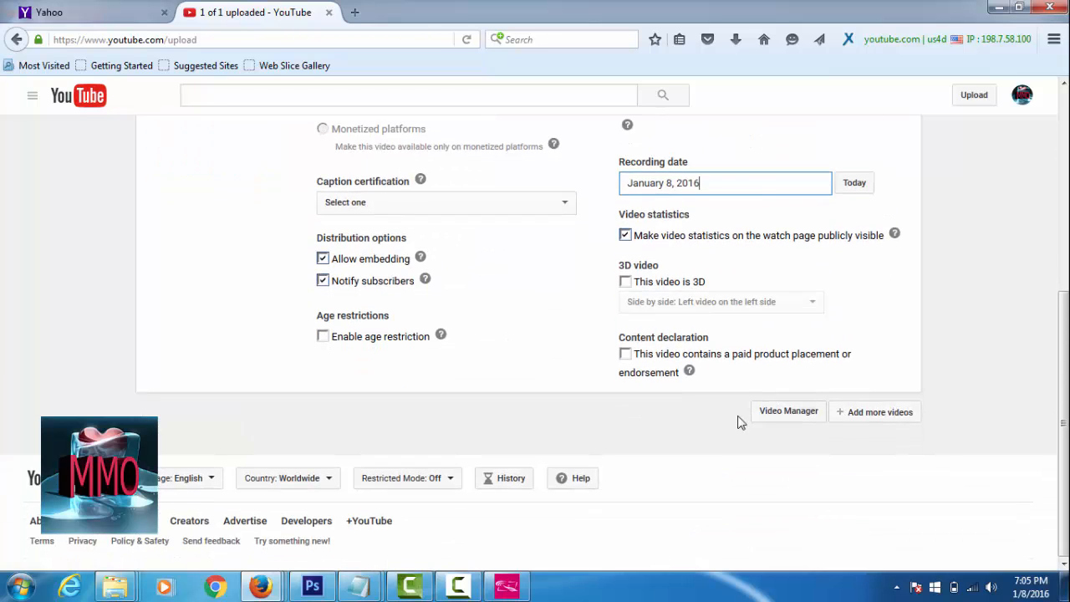
{"action": "scroll", "coordinate": [690, 389], "scroll_direction": "up", "scroll_amount": 1}
{"action": "scroll", "coordinate": [685, 383], "scroll_direction": "up", "scroll_amount": 3}
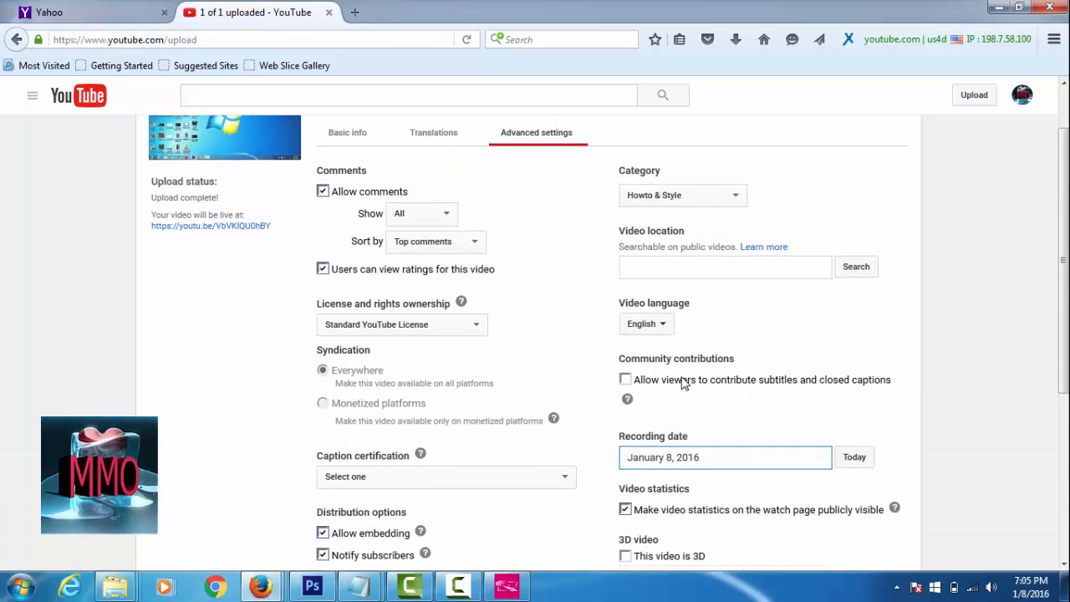
Return to the video's basic info, set its privacy to Public and publish it.
{"action": "left_click", "coordinate": [341, 206]}
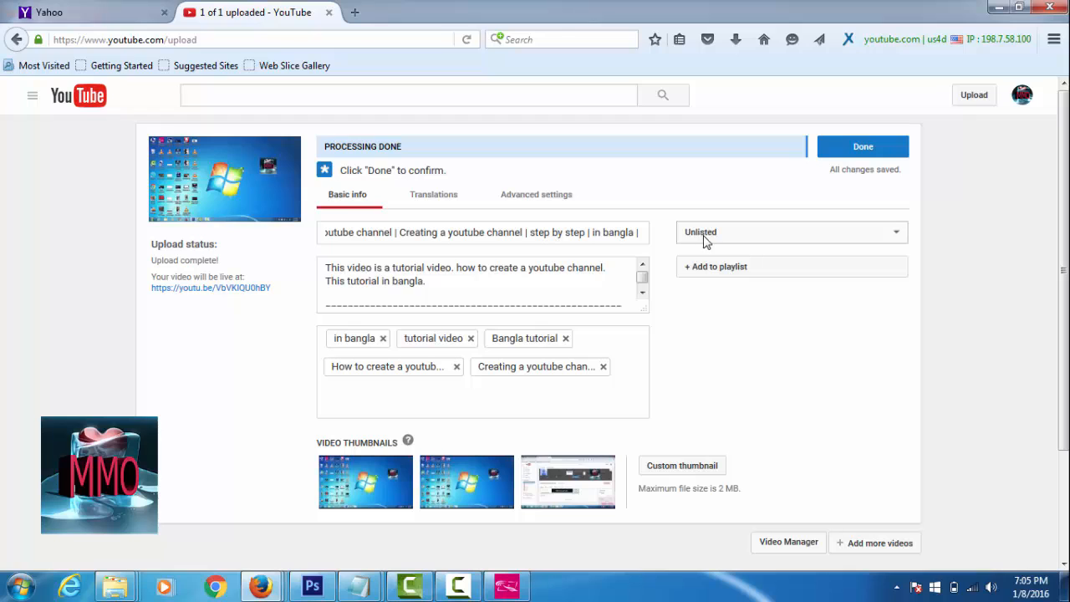
{"action": "left_click", "coordinate": [898, 241]}
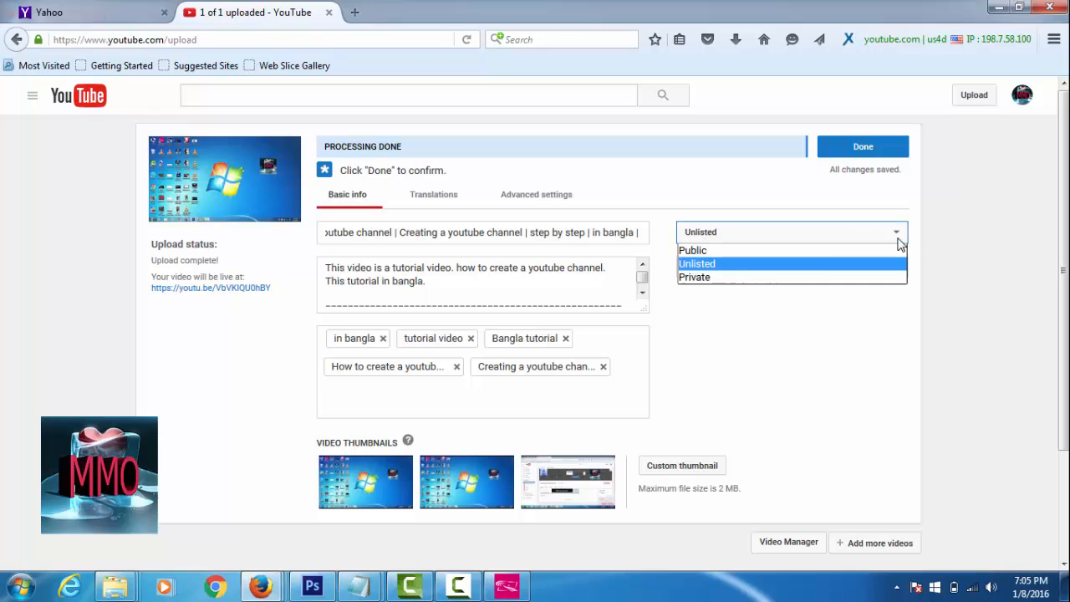
{"action": "left_click", "coordinate": [878, 248]}
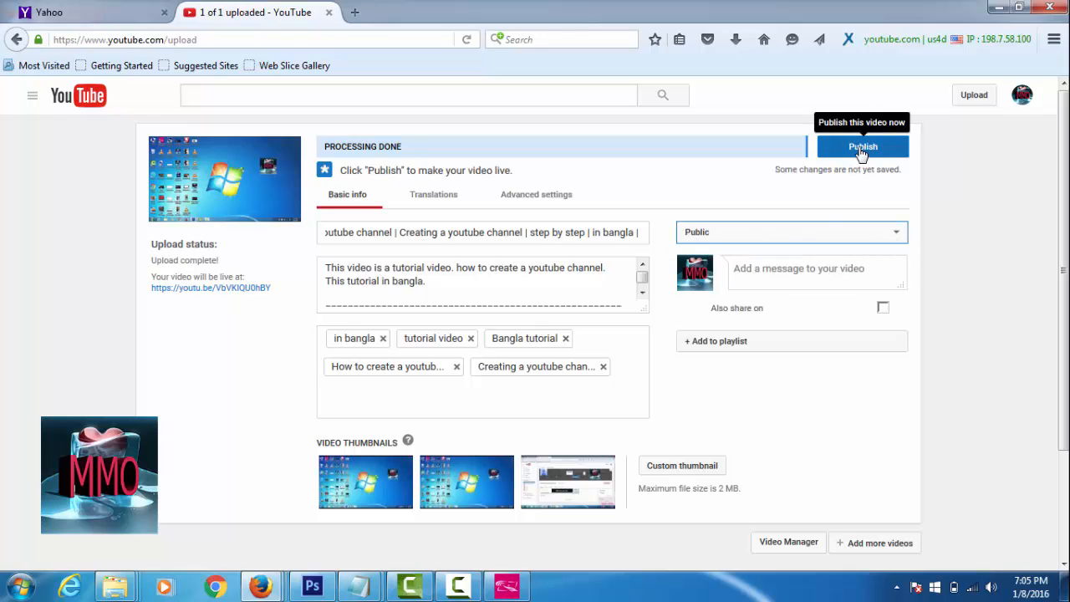
{"action": "left_click", "coordinate": [862, 149]}
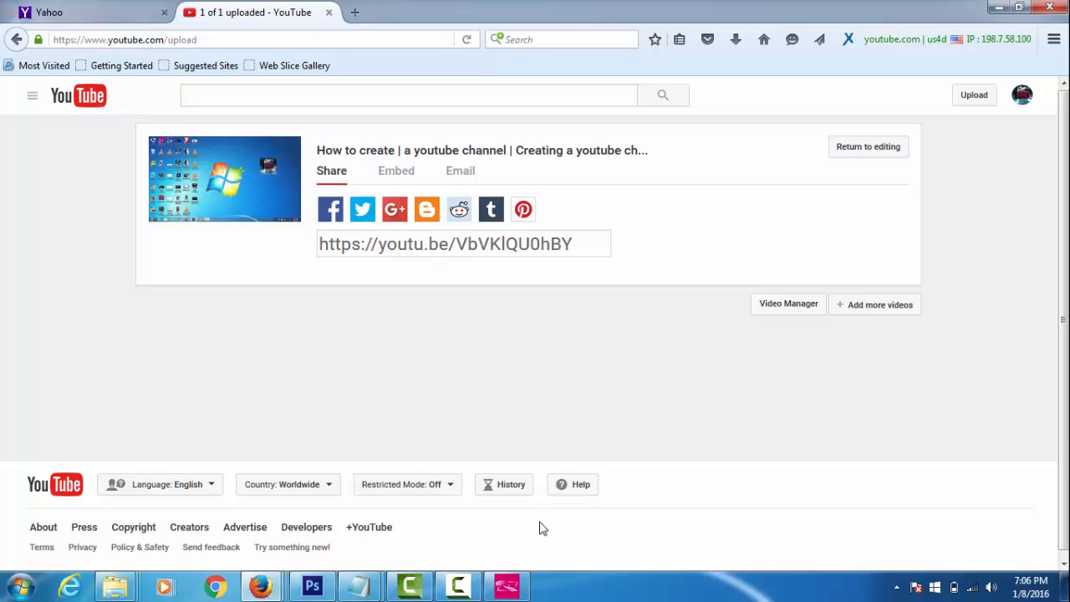
{"action": "mouse_move", "coordinate": [465, 590]}
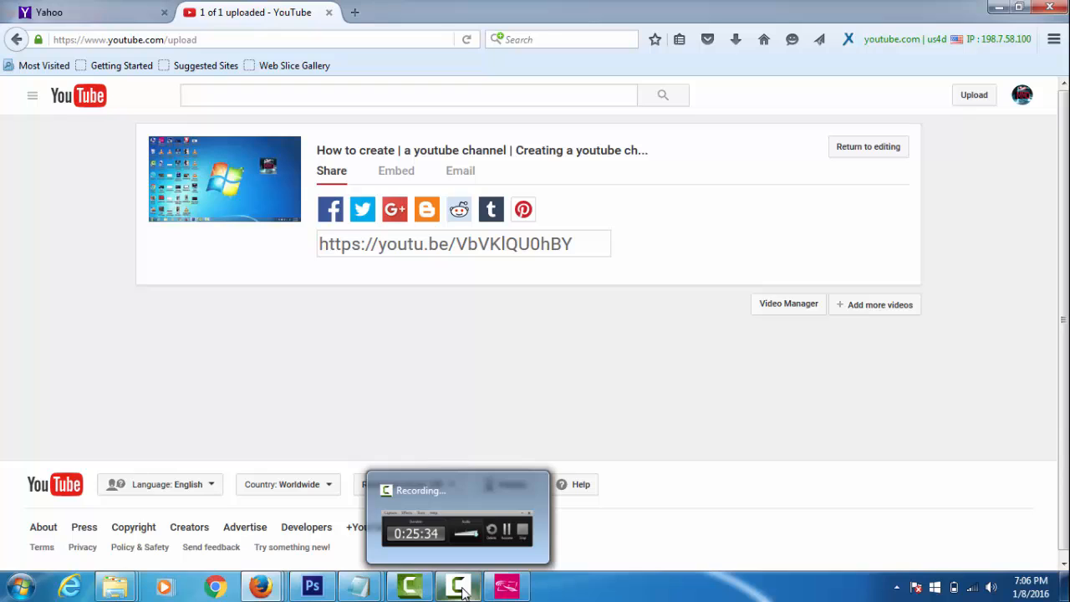
{"action": "left_click", "coordinate": [461, 590]}
{"action": "left_click", "coordinate": [987, 523]}
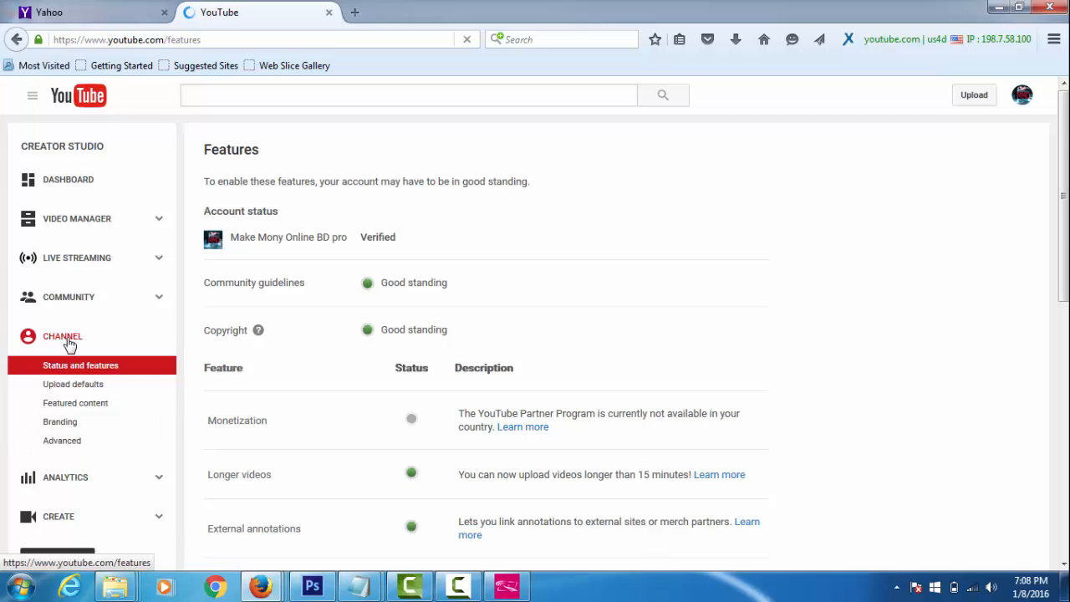
Open the channel's advanced settings in Creator Studio and close the ad tab that the country selector opens.
{"action": "left_click", "coordinate": [74, 442]}
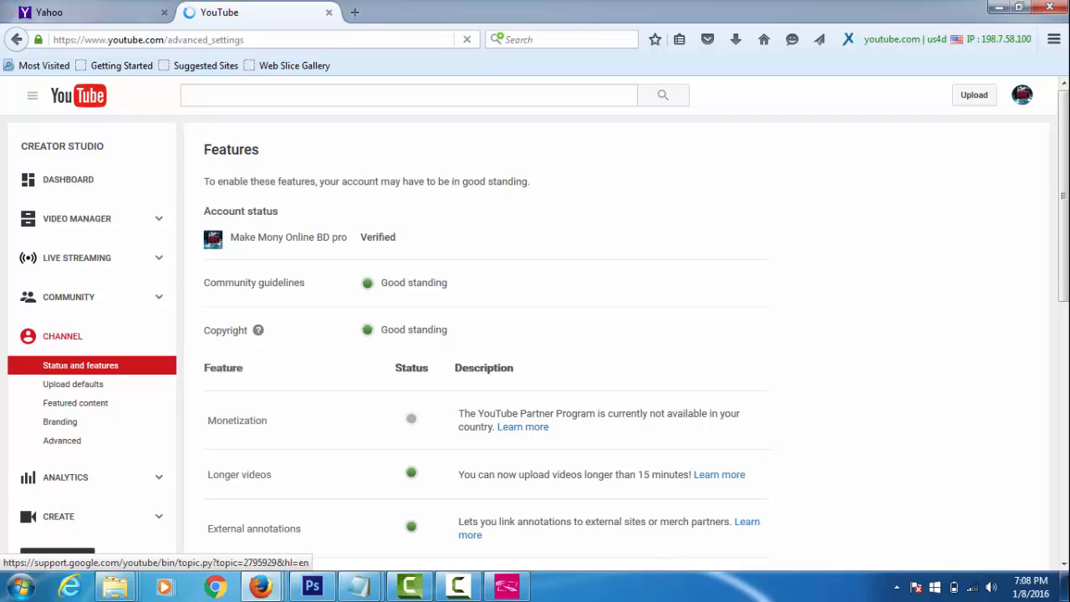
{"action": "mouse_move", "coordinate": [478, 592]}
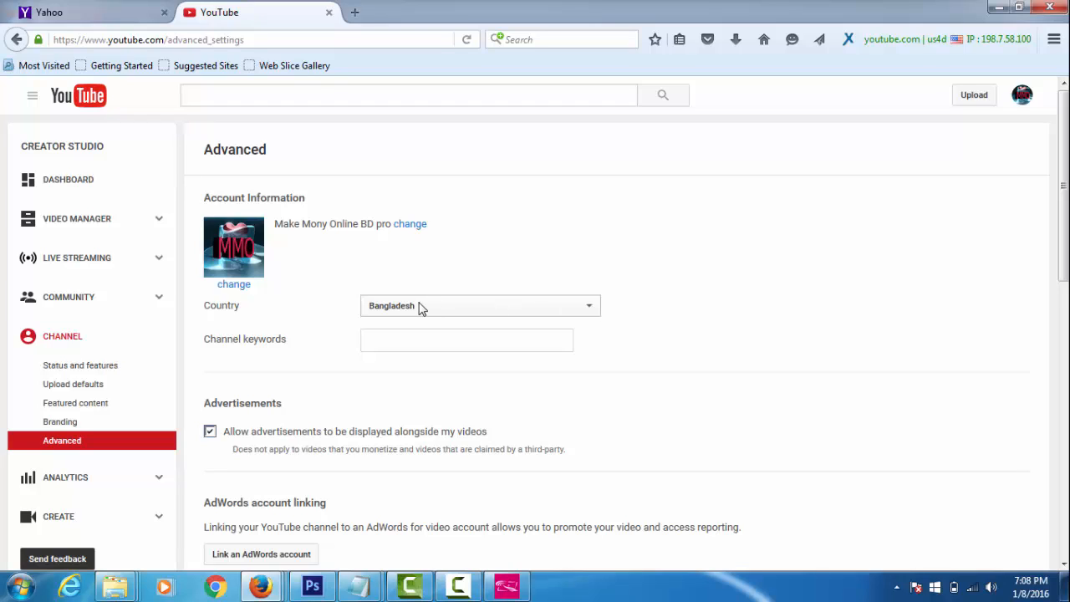
{"action": "left_click", "coordinate": [589, 311]}
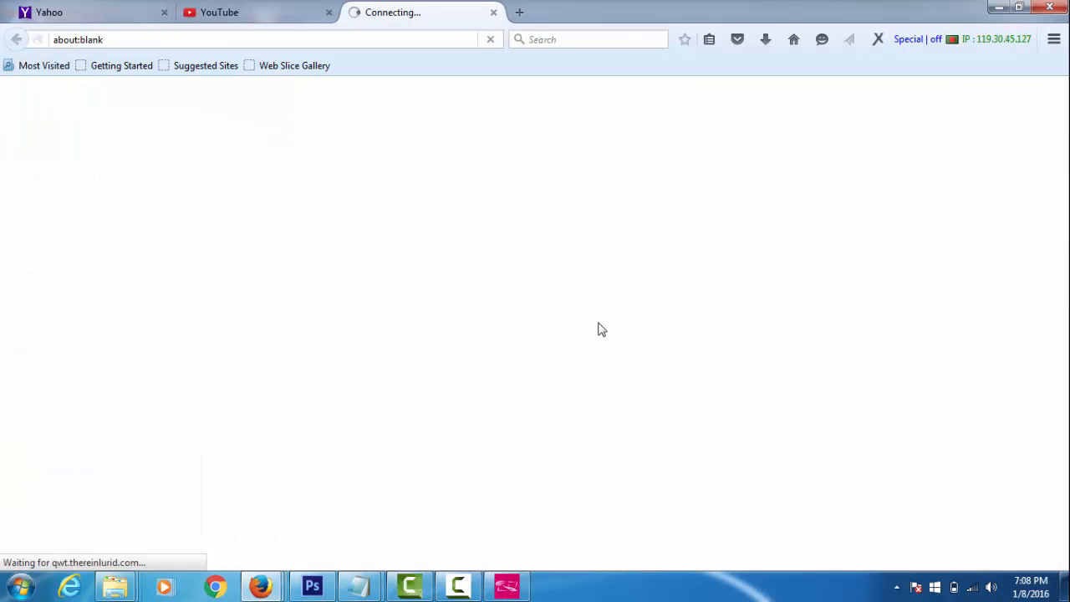
{"action": "left_click", "coordinate": [494, 12]}
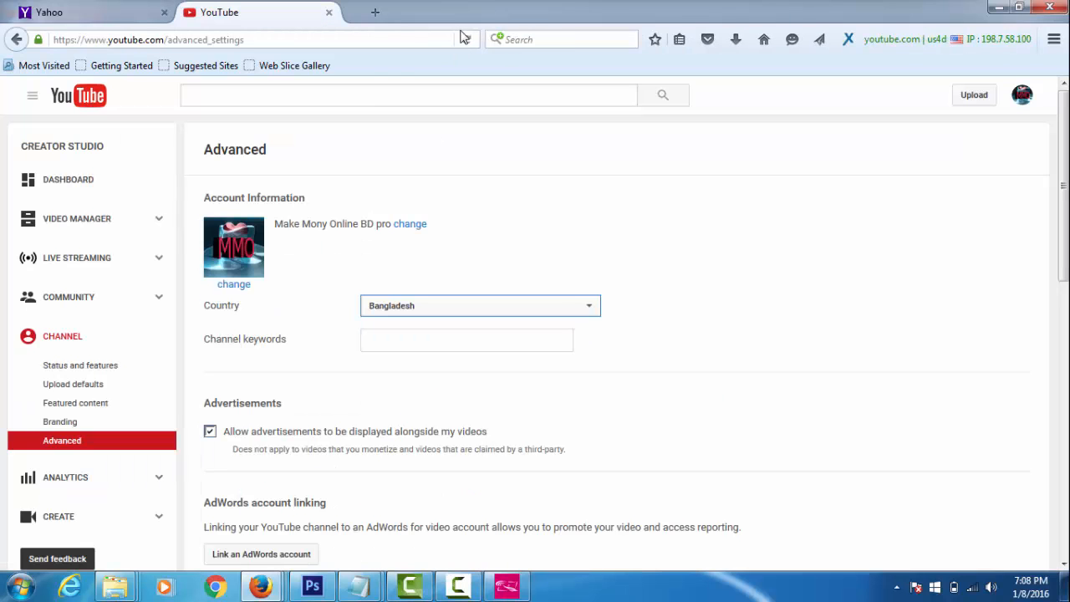
Set the channel's country to India in the advanced account information.
{"action": "left_click", "coordinate": [554, 311]}
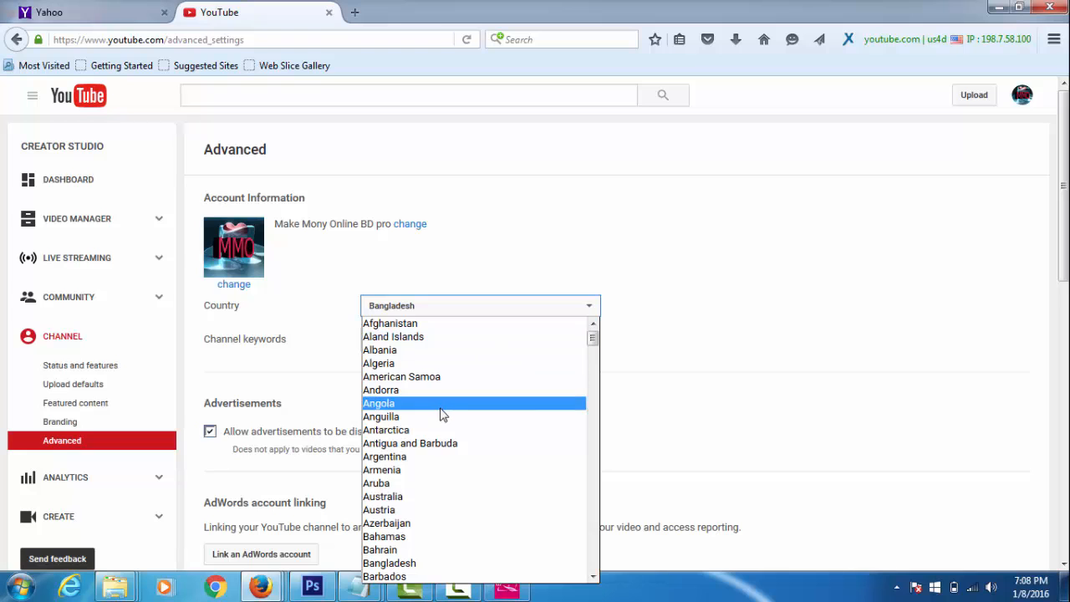
{"action": "scroll", "coordinate": [440, 418], "scroll_direction": "down", "scroll_amount": 7}
{"action": "scroll", "coordinate": [442, 422], "scroll_direction": "down", "scroll_amount": 9}
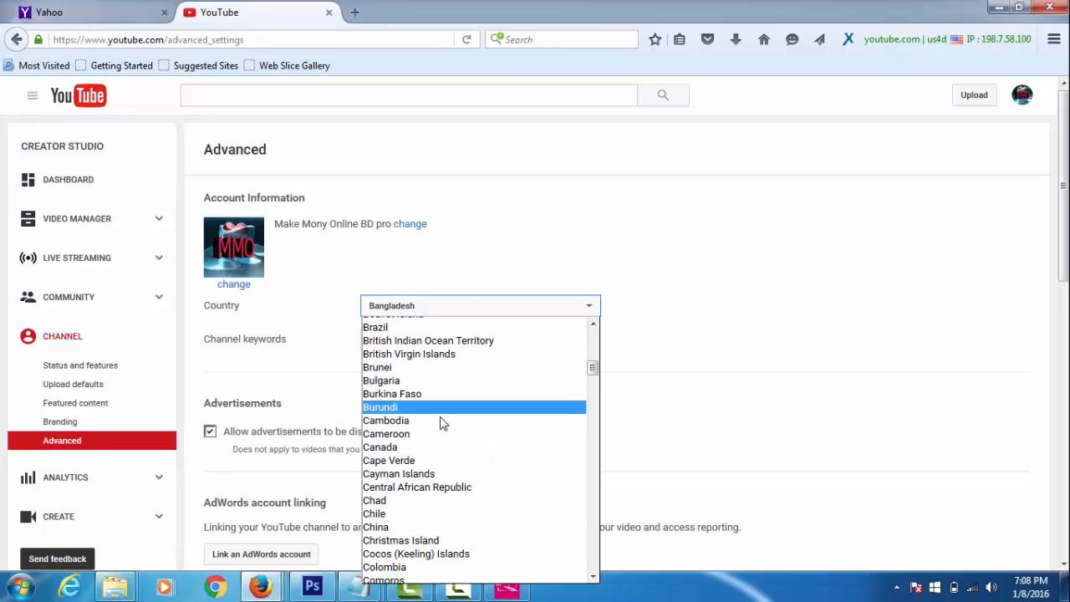
{"action": "scroll", "coordinate": [442, 422], "scroll_direction": "down", "scroll_amount": 12}
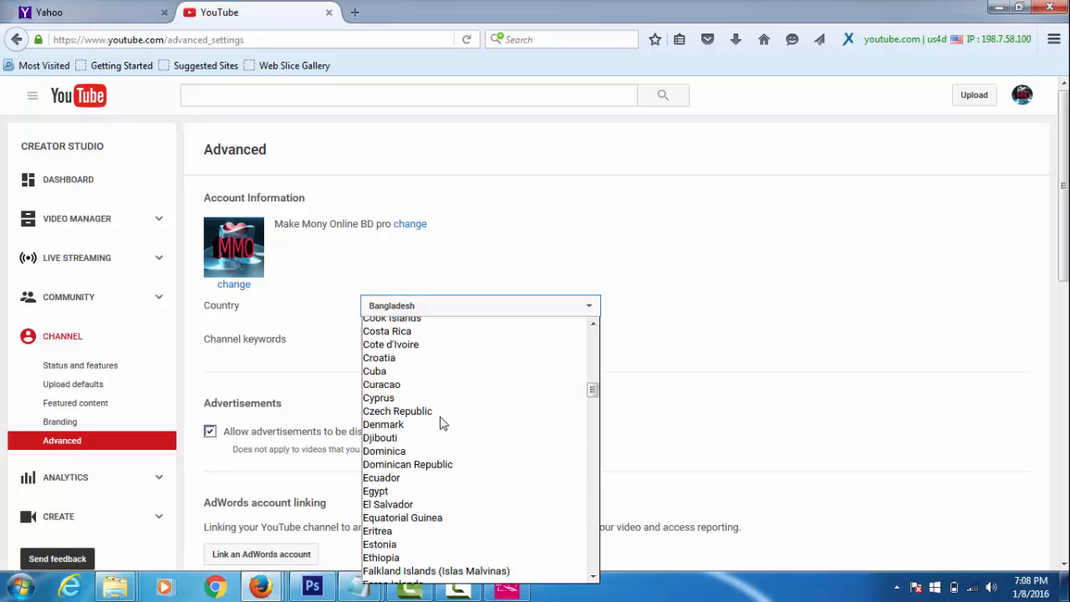
{"action": "scroll", "coordinate": [441, 422], "scroll_direction": "down", "scroll_amount": 4}
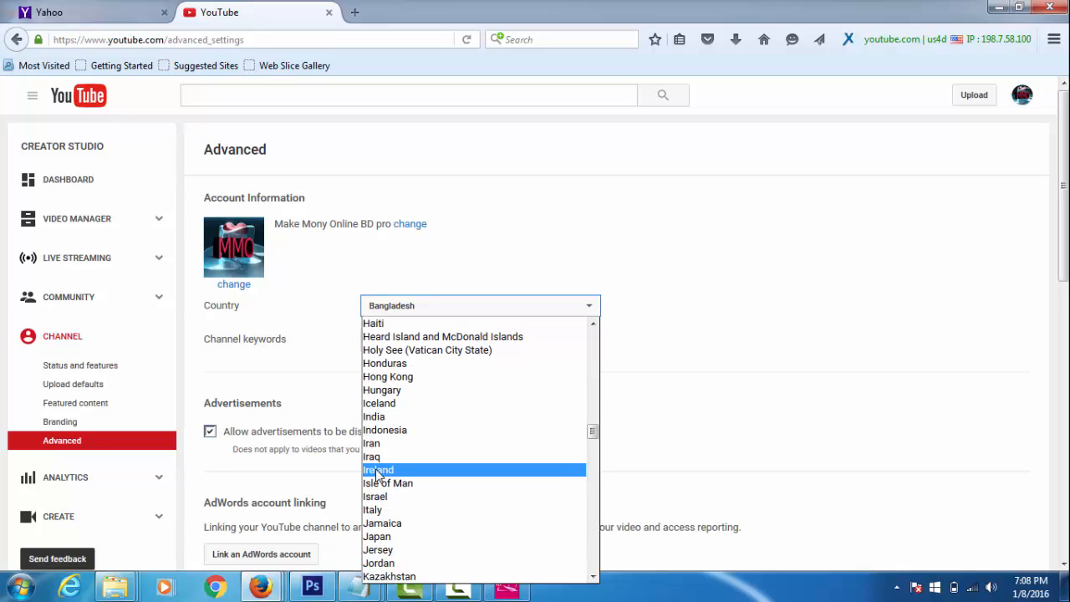
{"action": "left_click", "coordinate": [381, 417]}
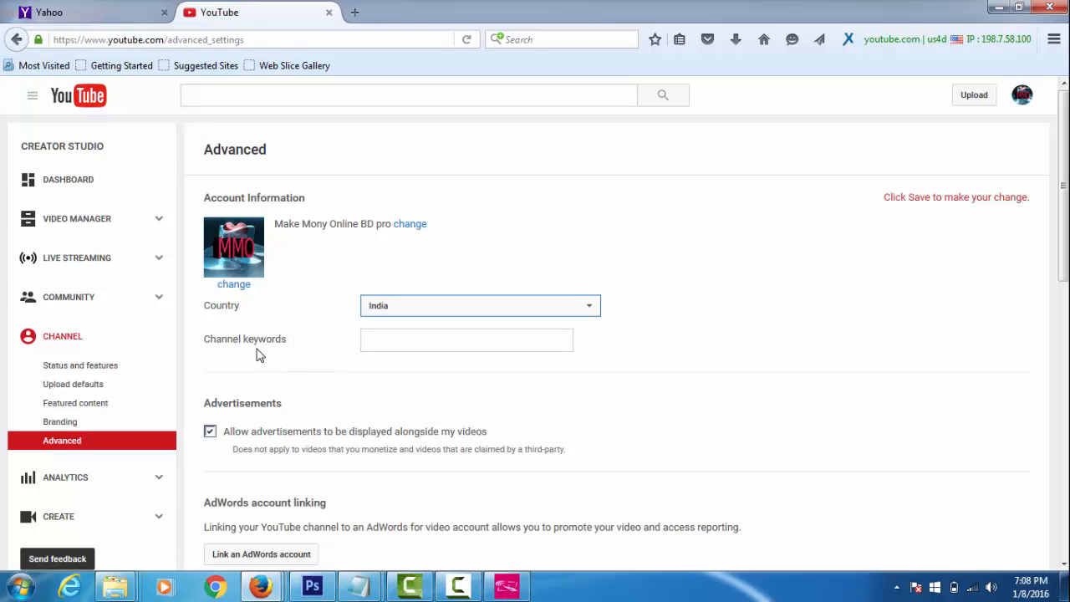
Copy "Make Mony Online BD" from the channel name into the channel keywords and extend it to "Make Mony Online BD | bangla tutorial".
{"action": "left_click", "coordinate": [460, 342]}
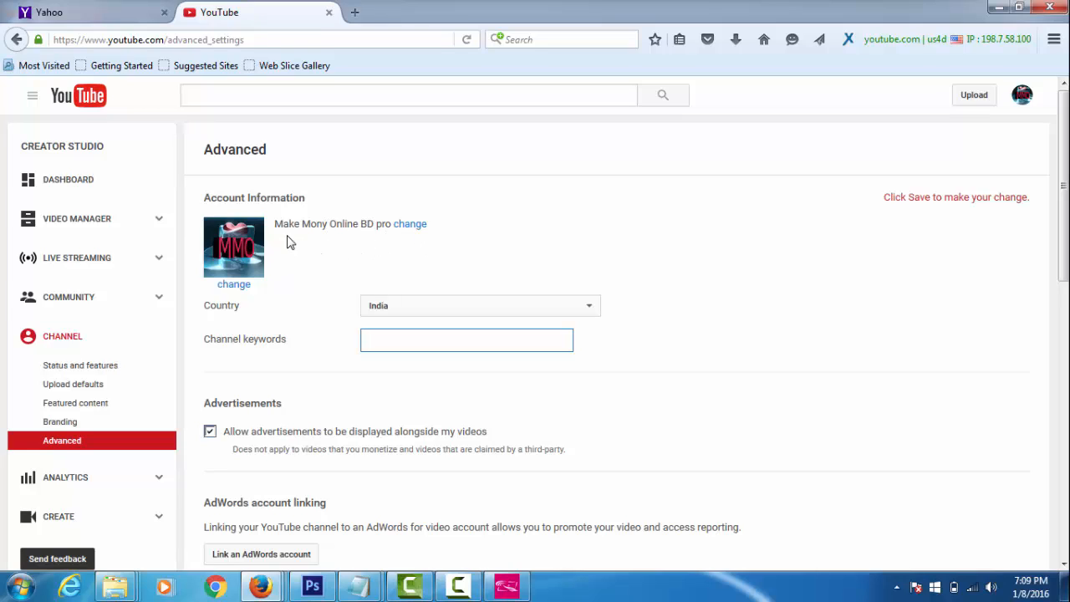
{"action": "left_click_drag", "start_coordinate": [276, 224], "coordinate": [371, 224]}
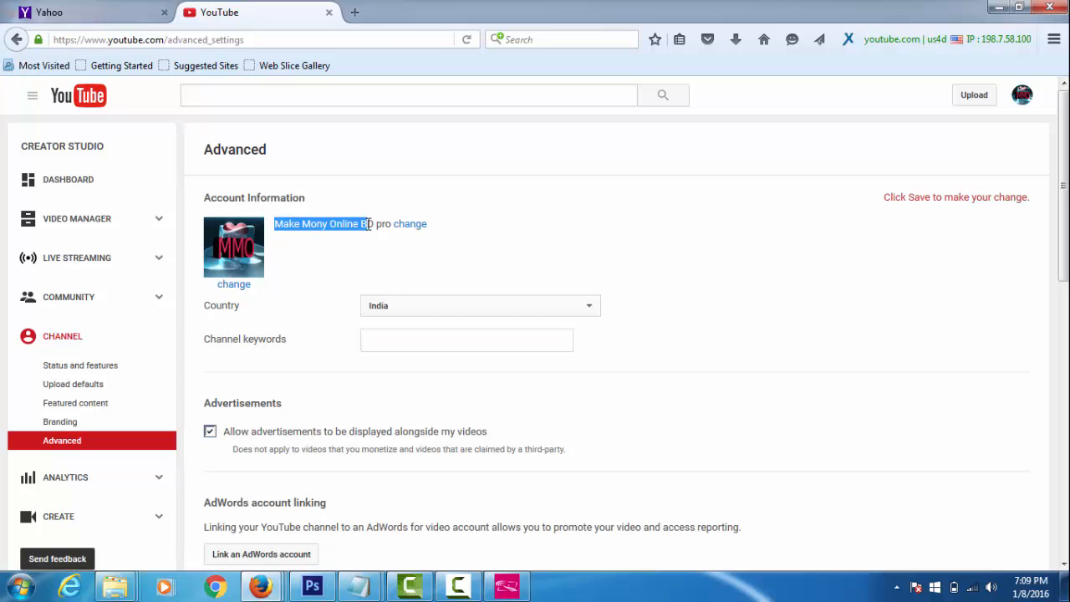
{"action": "right_click", "coordinate": [358, 223]}
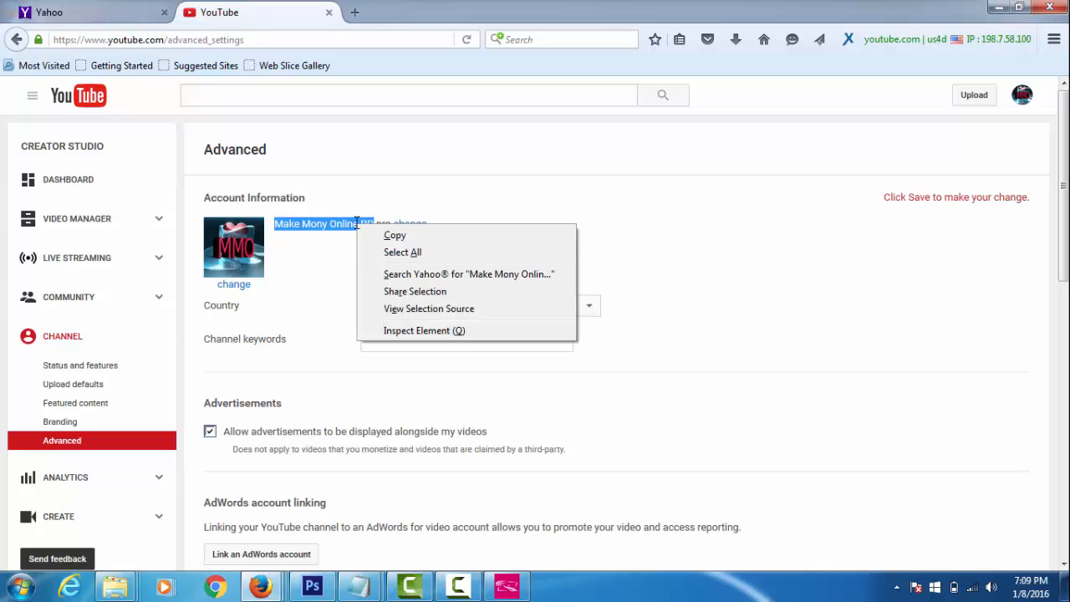
{"action": "left_click", "coordinate": [394, 236]}
{"action": "left_click", "coordinate": [387, 339]}
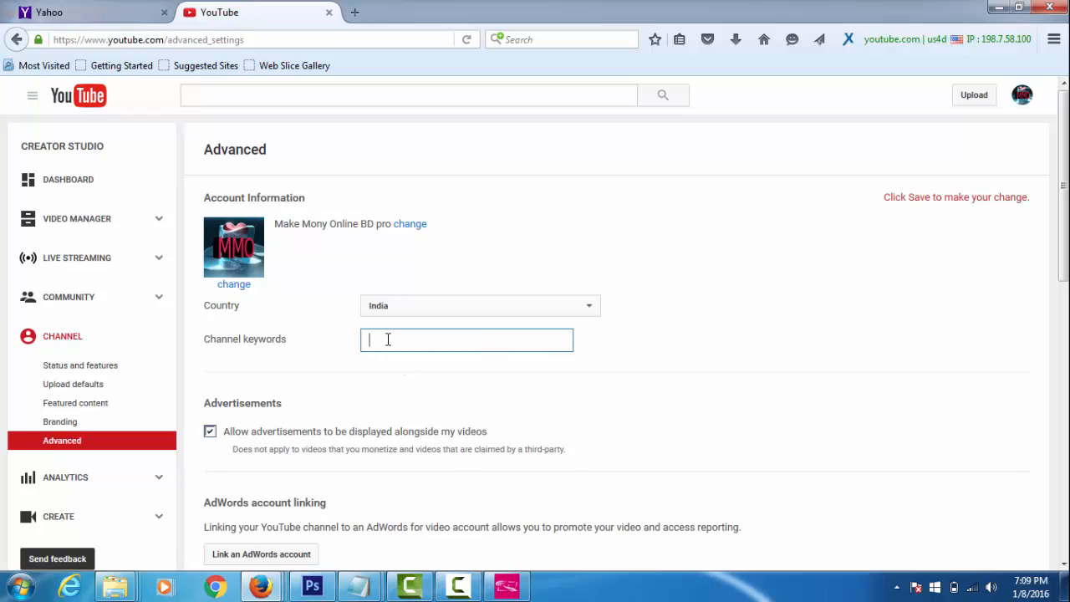
{"action": "right_click", "coordinate": [389, 341]}
{"action": "left_click", "coordinate": [426, 408]}
{"action": "left_click", "coordinate": [462, 591]}
{"action": "left_click", "coordinate": [991, 513]}
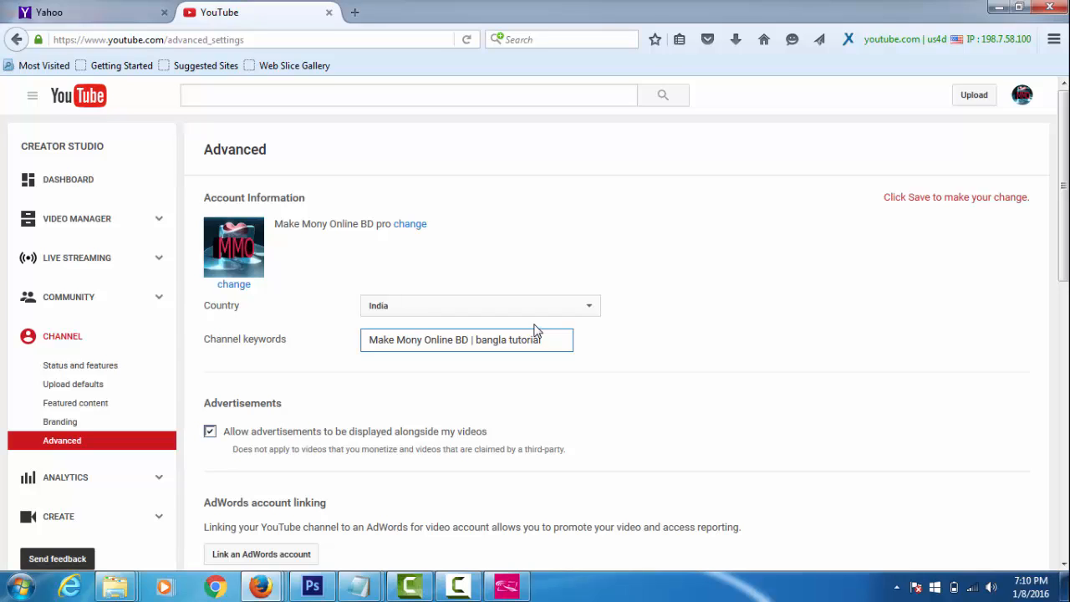
{"action": "left_click", "coordinate": [466, 585]}
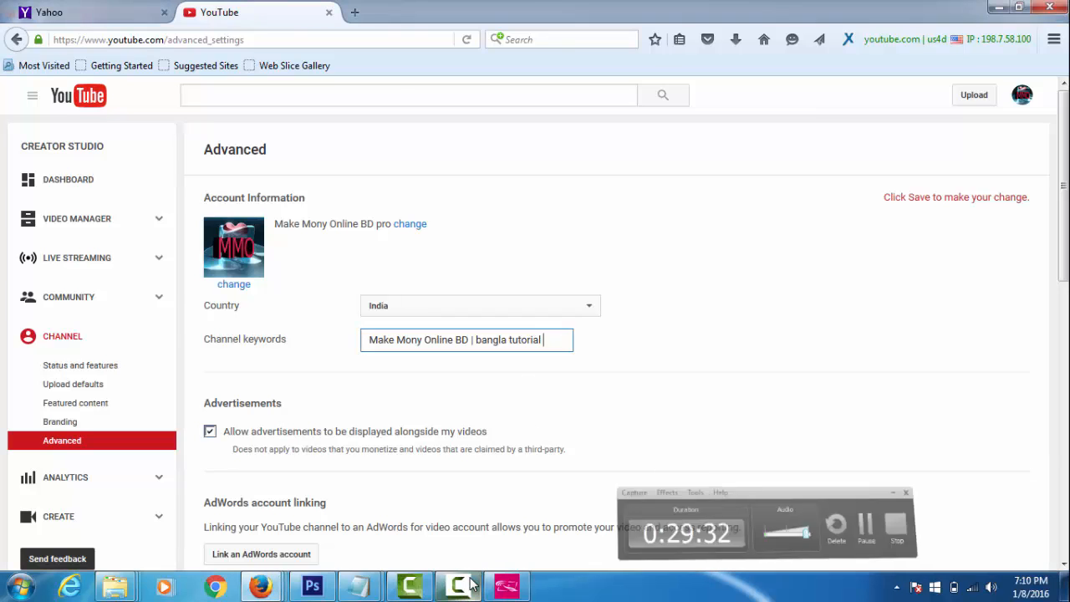
{"action": "left_click", "coordinate": [468, 585]}
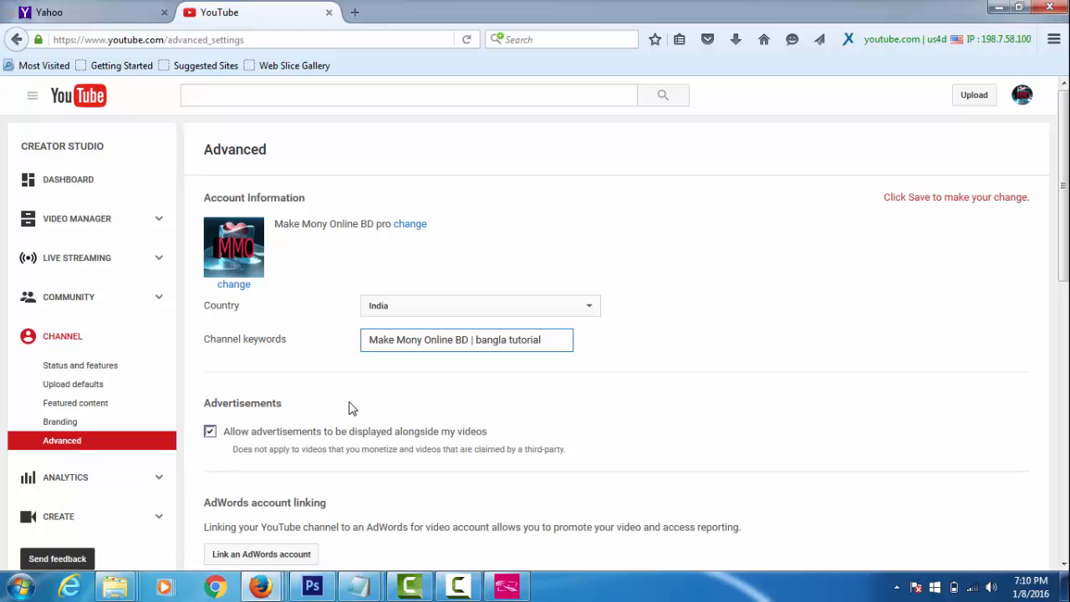
Review the remaining advanced channel settings and save the changes.
{"action": "scroll", "coordinate": [350, 408], "scroll_direction": "down", "scroll_amount": 3}
{"action": "scroll", "coordinate": [351, 406], "scroll_direction": "up", "scroll_amount": 3}
{"action": "scroll", "coordinate": [673, 300], "scroll_direction": "down", "scroll_amount": 6}
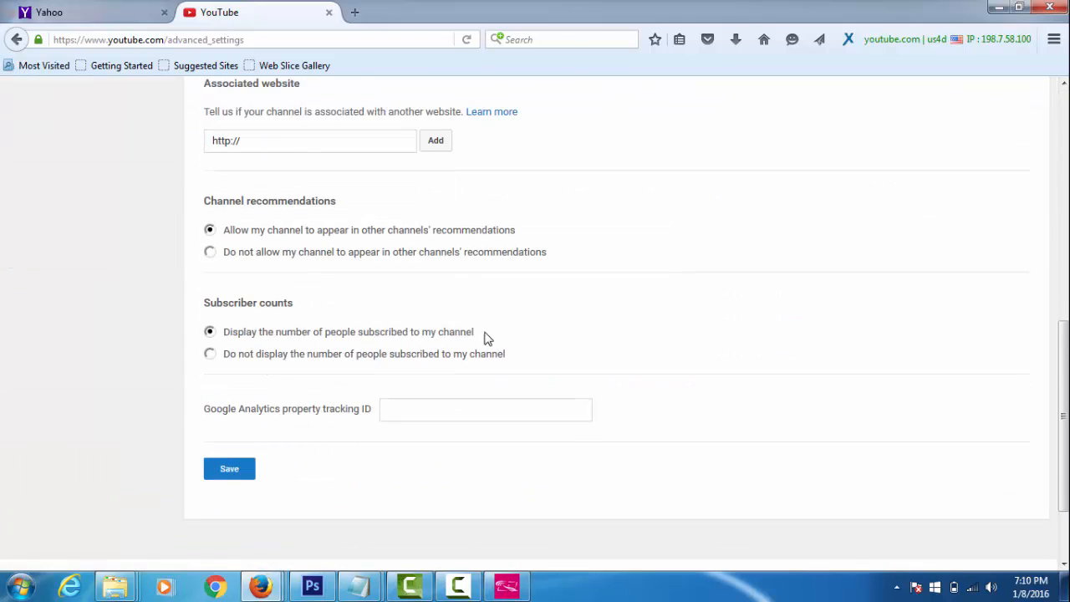
{"action": "left_click", "coordinate": [235, 470]}
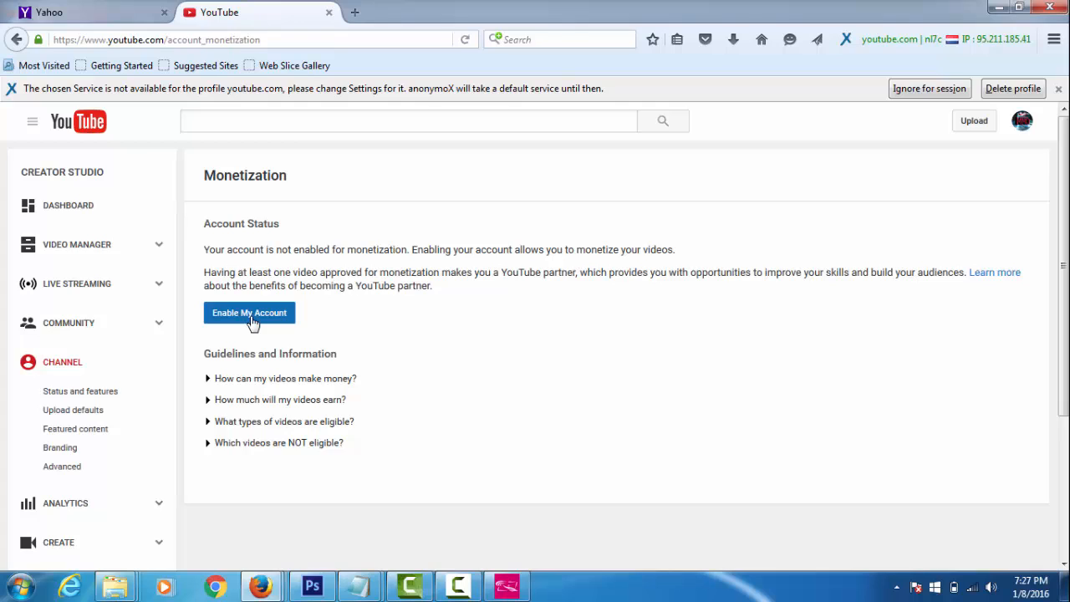
Enable the account for monetization, closing the ad tab that opens, and accept all three YouTube Partner Program agreement statements.
{"action": "left_click", "coordinate": [251, 316]}
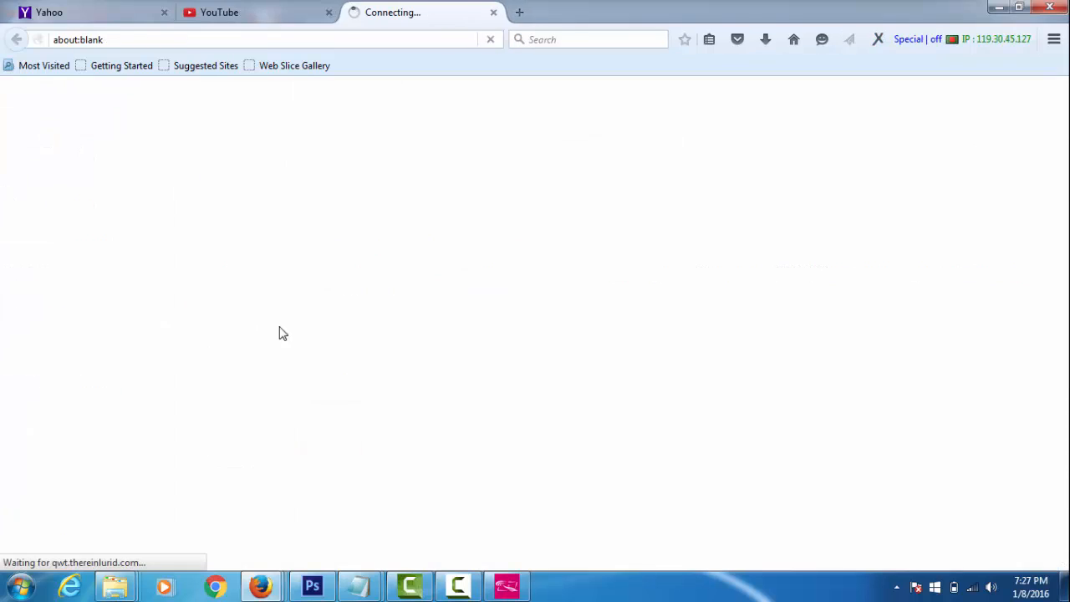
{"action": "left_click", "coordinate": [493, 13]}
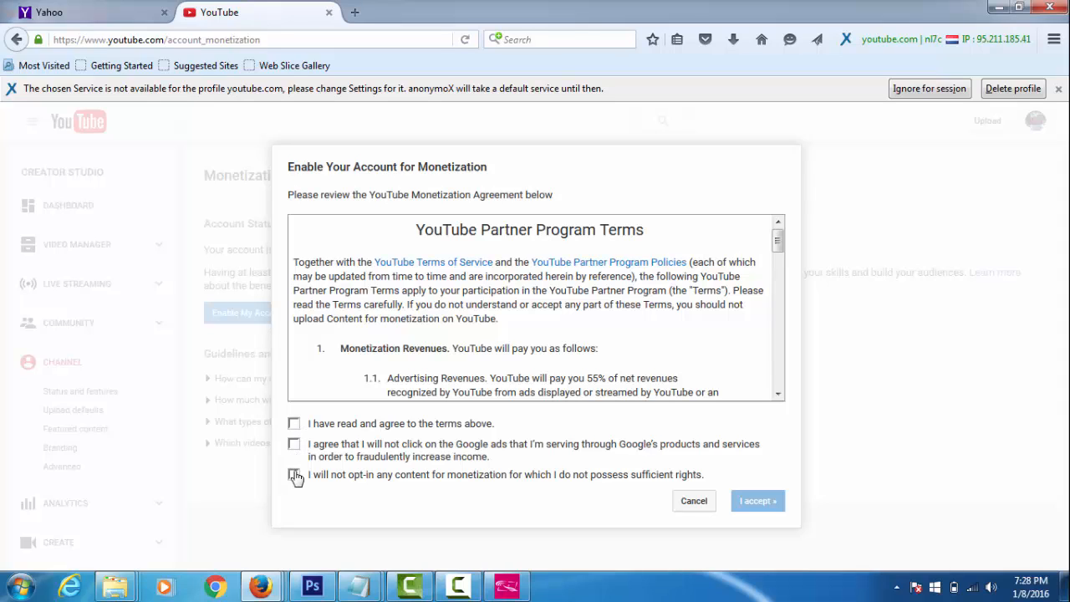
{"action": "left_click", "coordinate": [294, 426]}
{"action": "left_click", "coordinate": [294, 443]}
{"action": "left_click", "coordinate": [294, 474]}
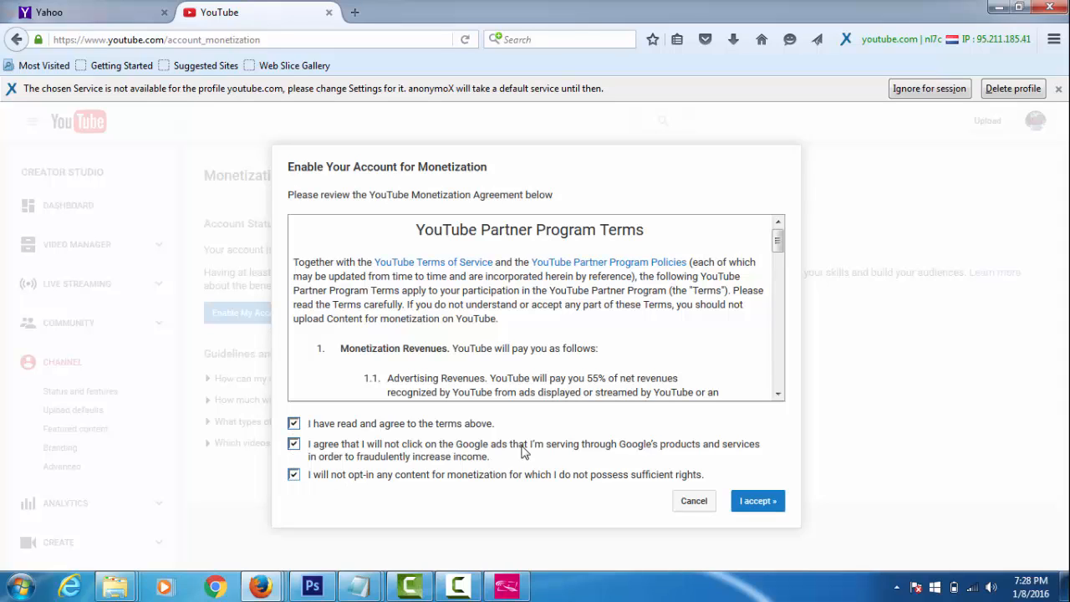
{"action": "left_click", "coordinate": [754, 506]}
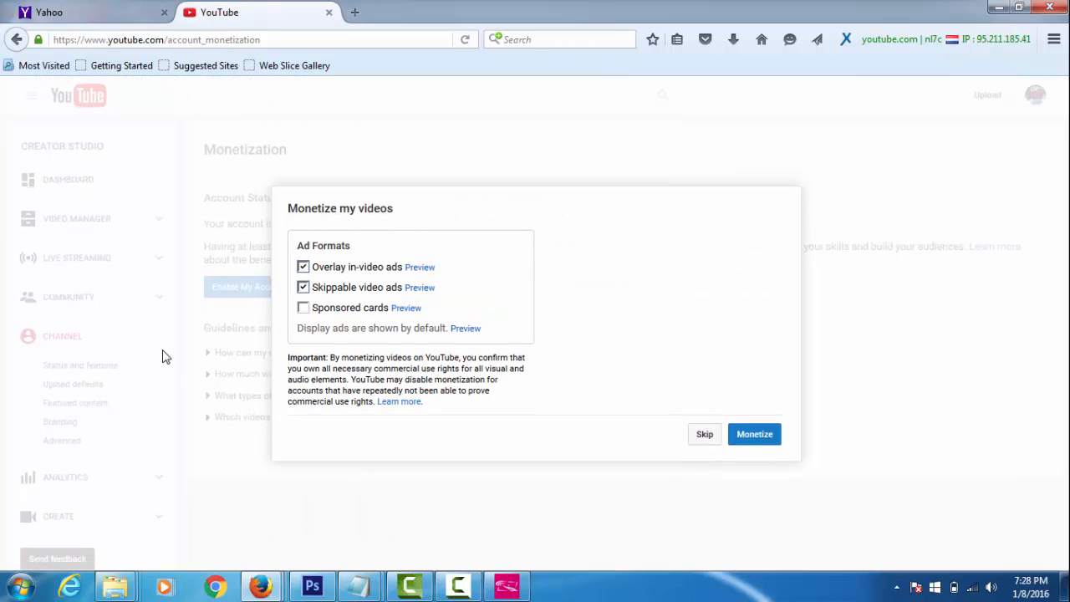
Monetize the videos with overlay in-video ads and skippable video ads, and dismiss the monetization guide.
{"action": "mouse_move", "coordinate": [407, 309]}
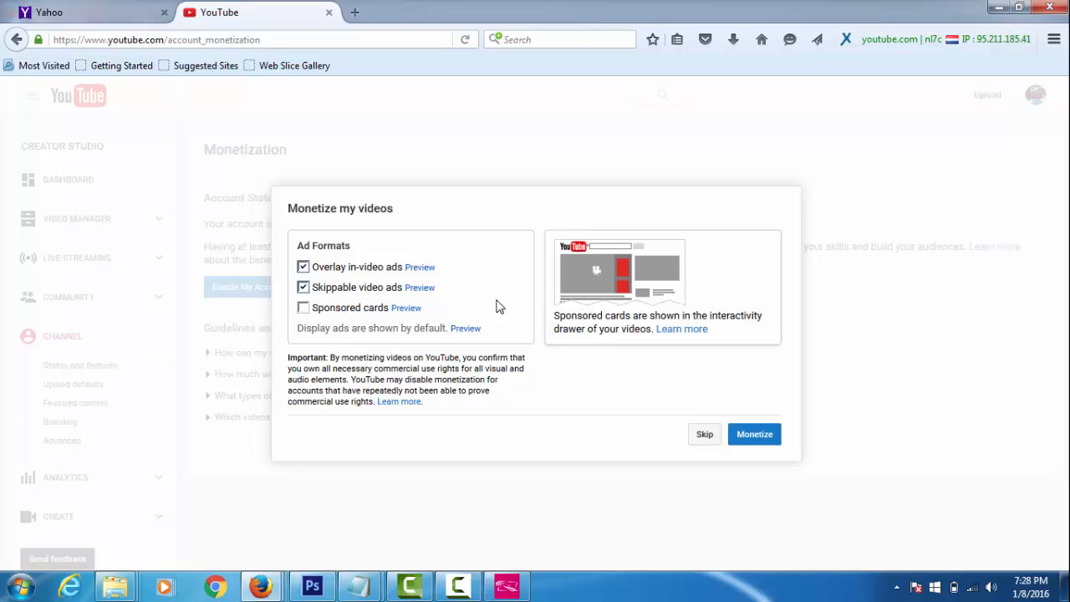
{"action": "left_click", "coordinate": [756, 439]}
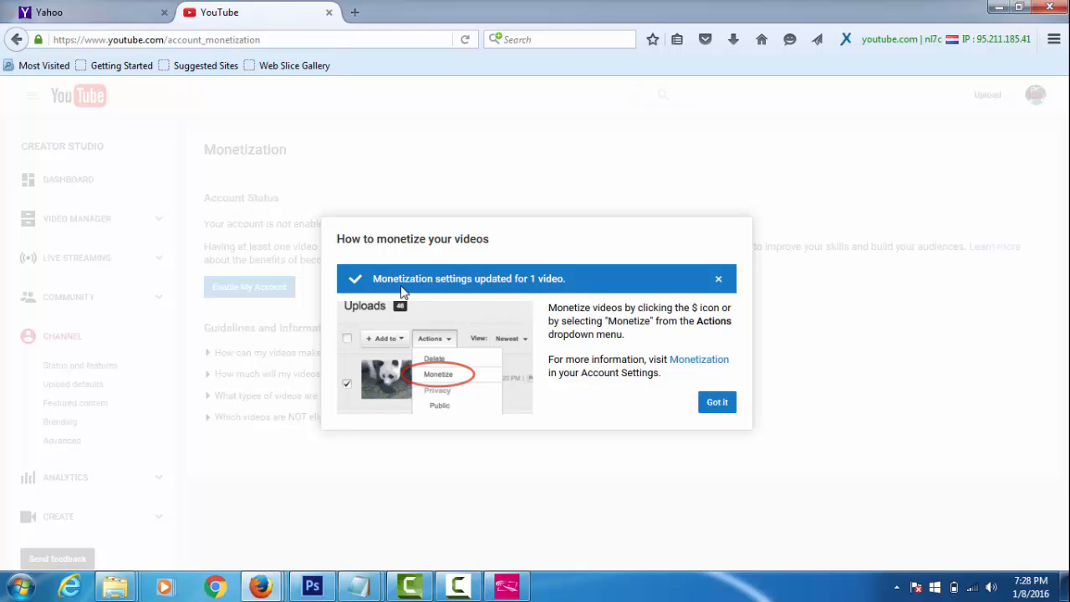
{"action": "left_click", "coordinate": [717, 403]}
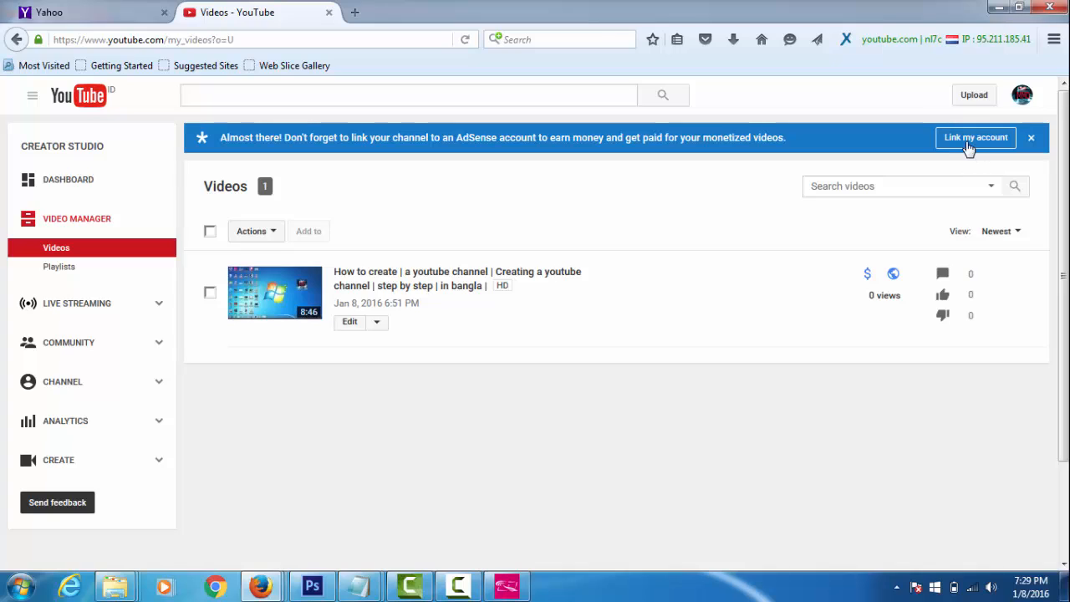
Dismiss the AdSense account linking reminder above the video list and minimize the browser window.
{"action": "left_click", "coordinate": [1031, 139]}
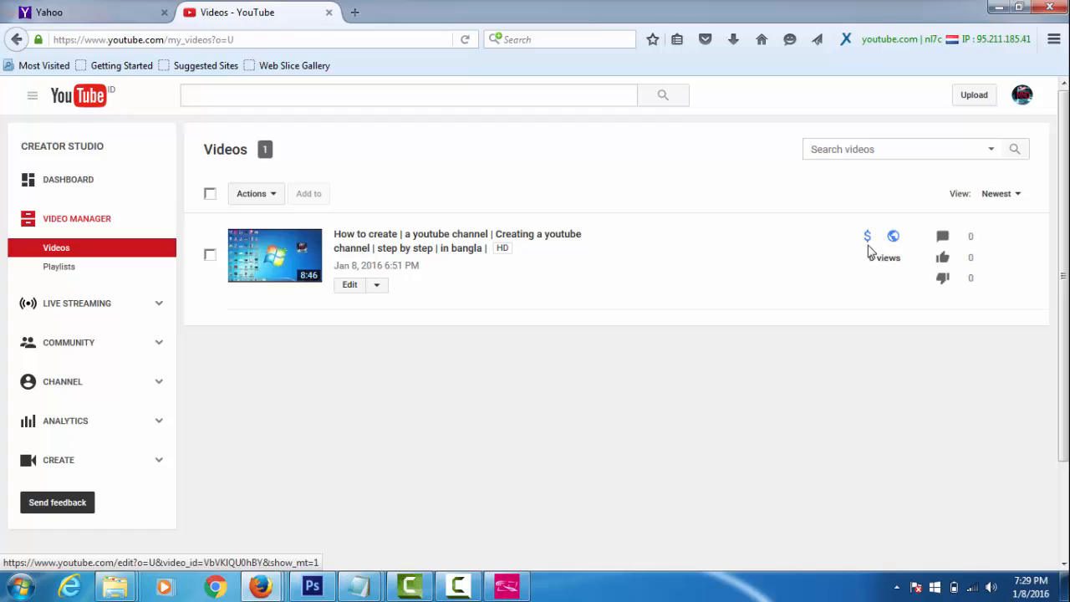
{"action": "left_click", "coordinate": [68, 226]}
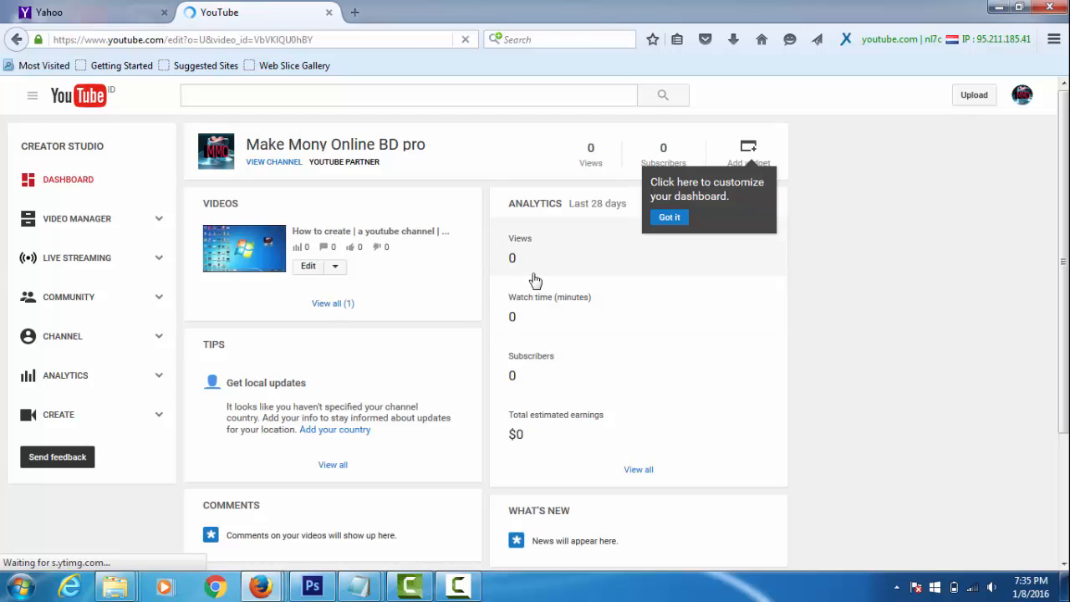
{"action": "left_click", "coordinate": [998, 8]}
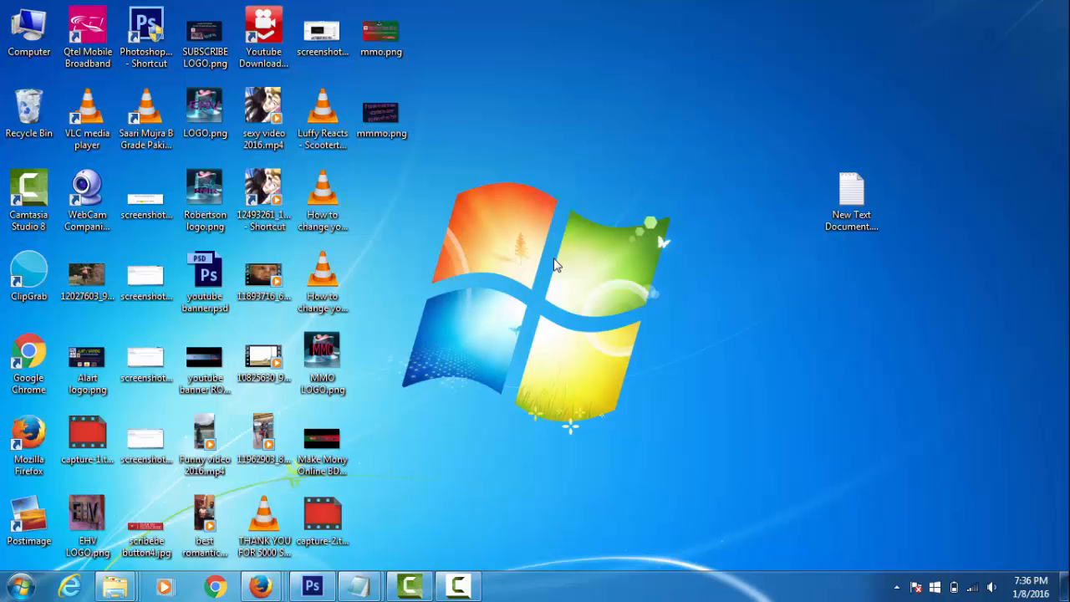
{"action": "left_click", "coordinate": [457, 586]}
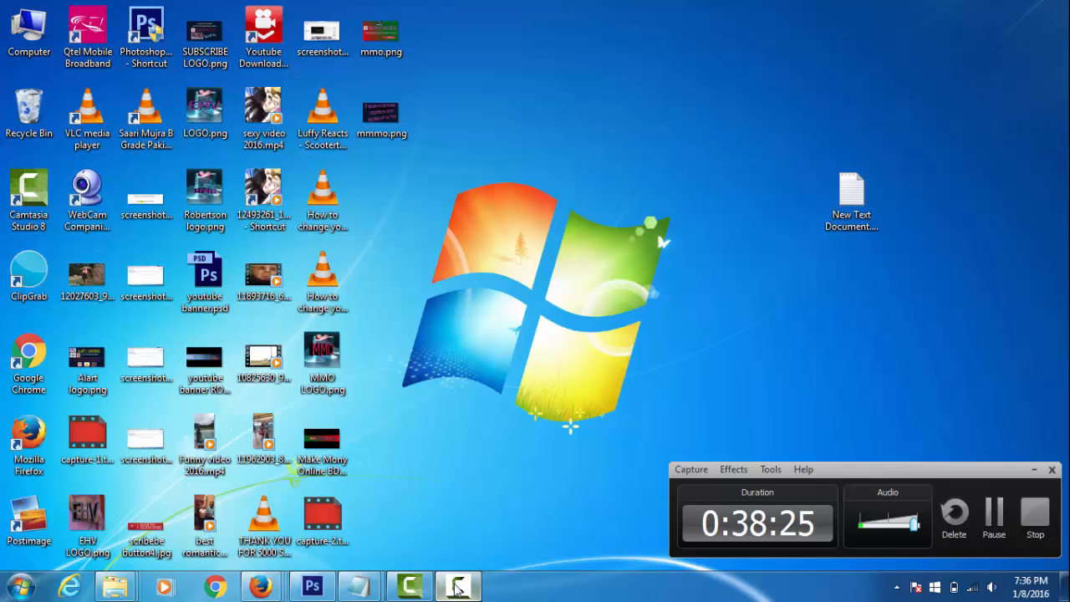
{"action": "left_click", "coordinate": [458, 587]}
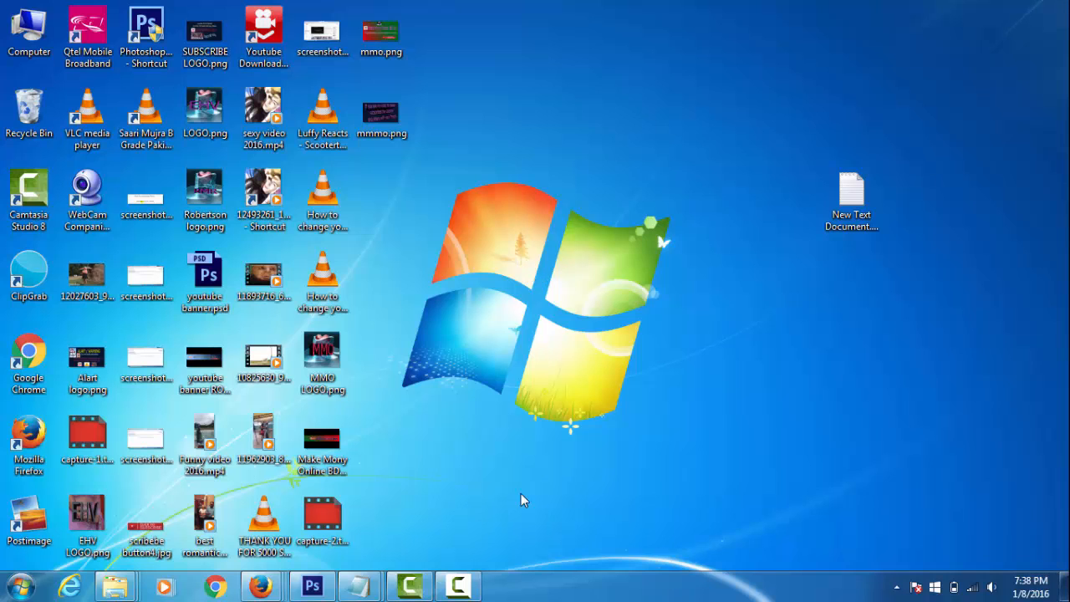
{"action": "left_click", "coordinate": [458, 588]}
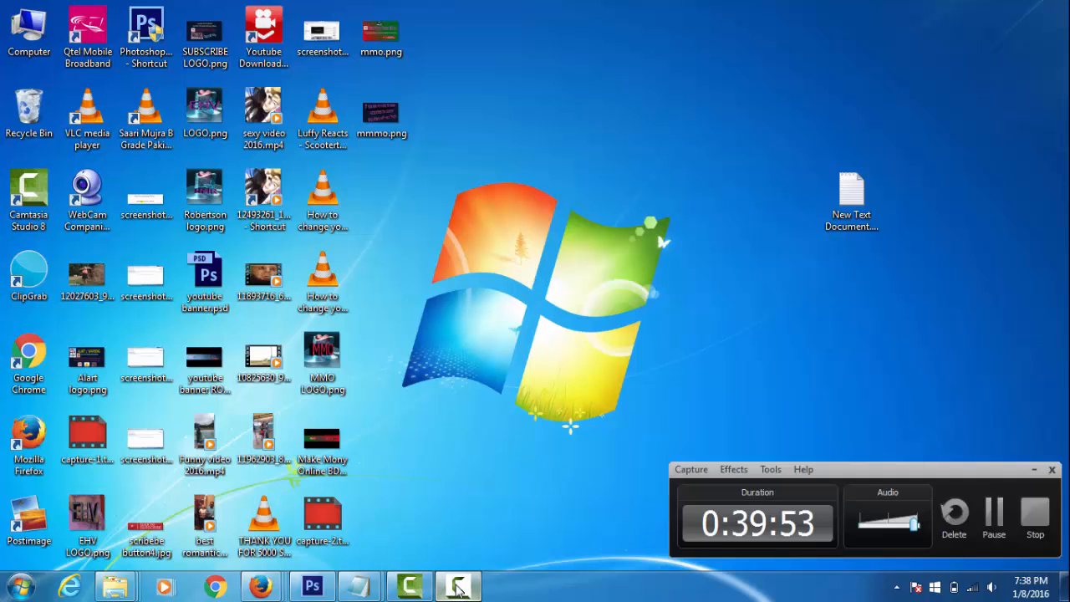